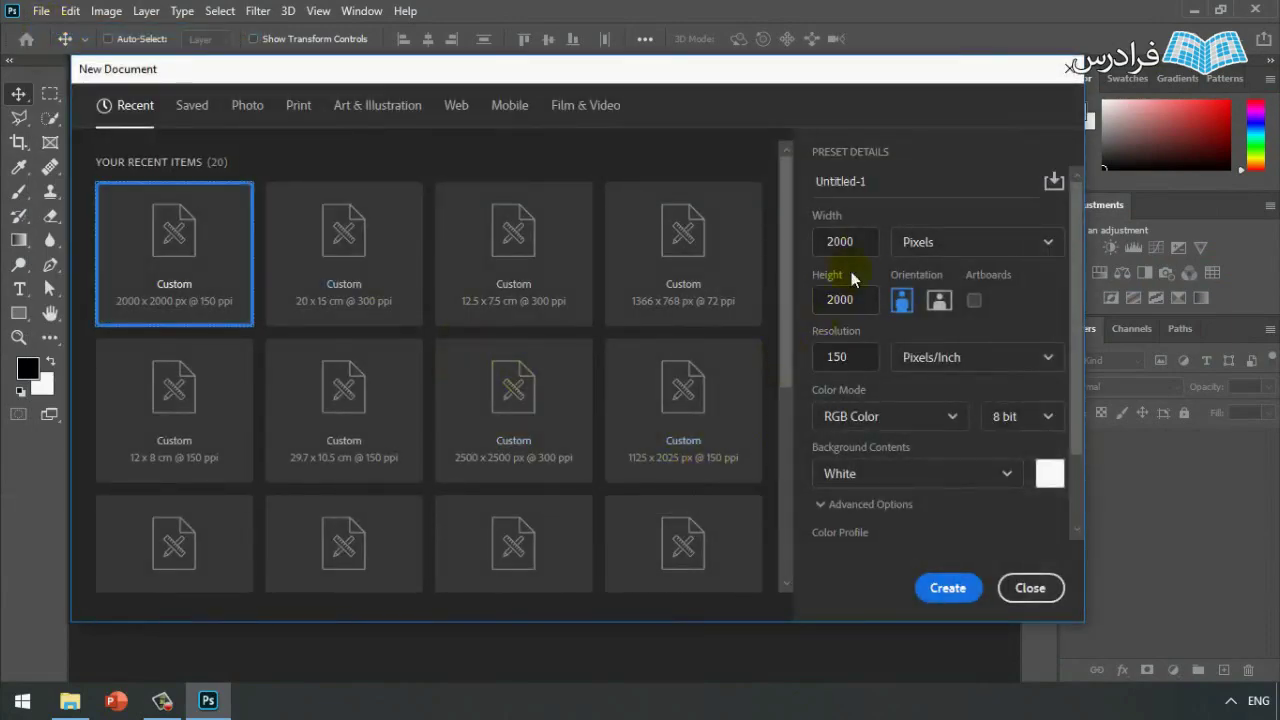
- Switch the new document's width and height units from pixels to millimeters
left_click(840, 242)
left_click(808, 293)
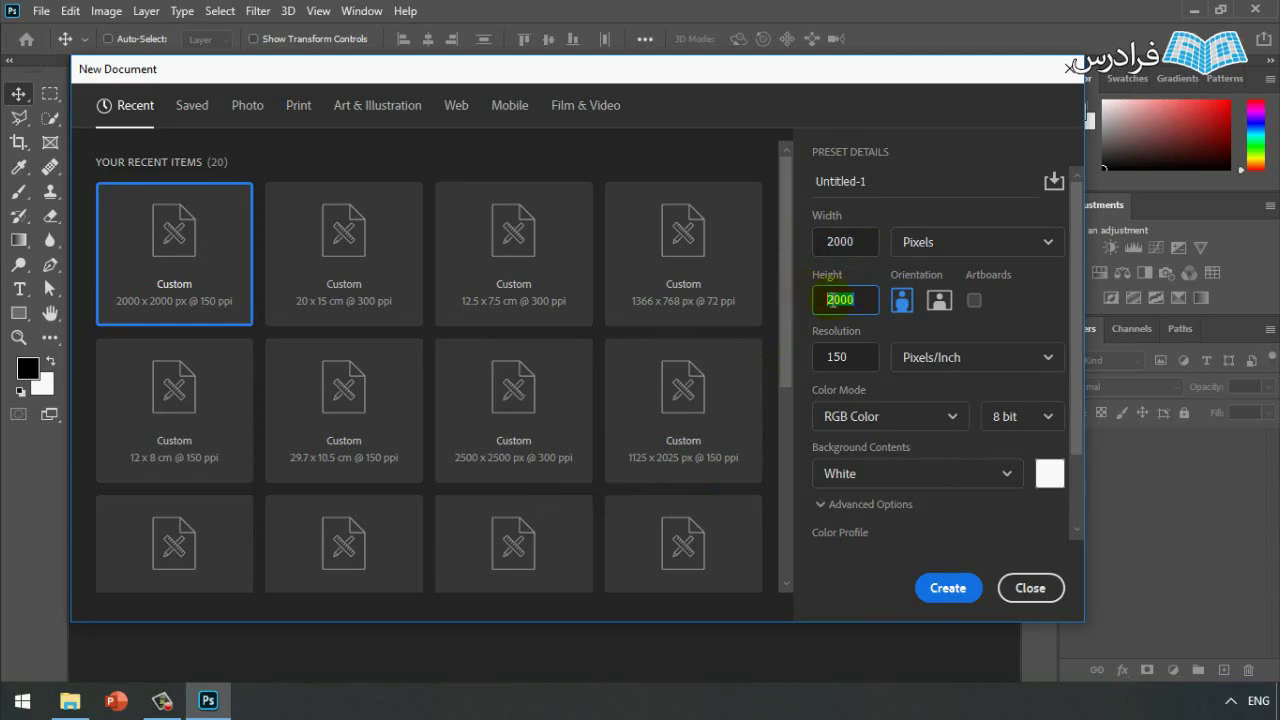
left_click(1047, 247)
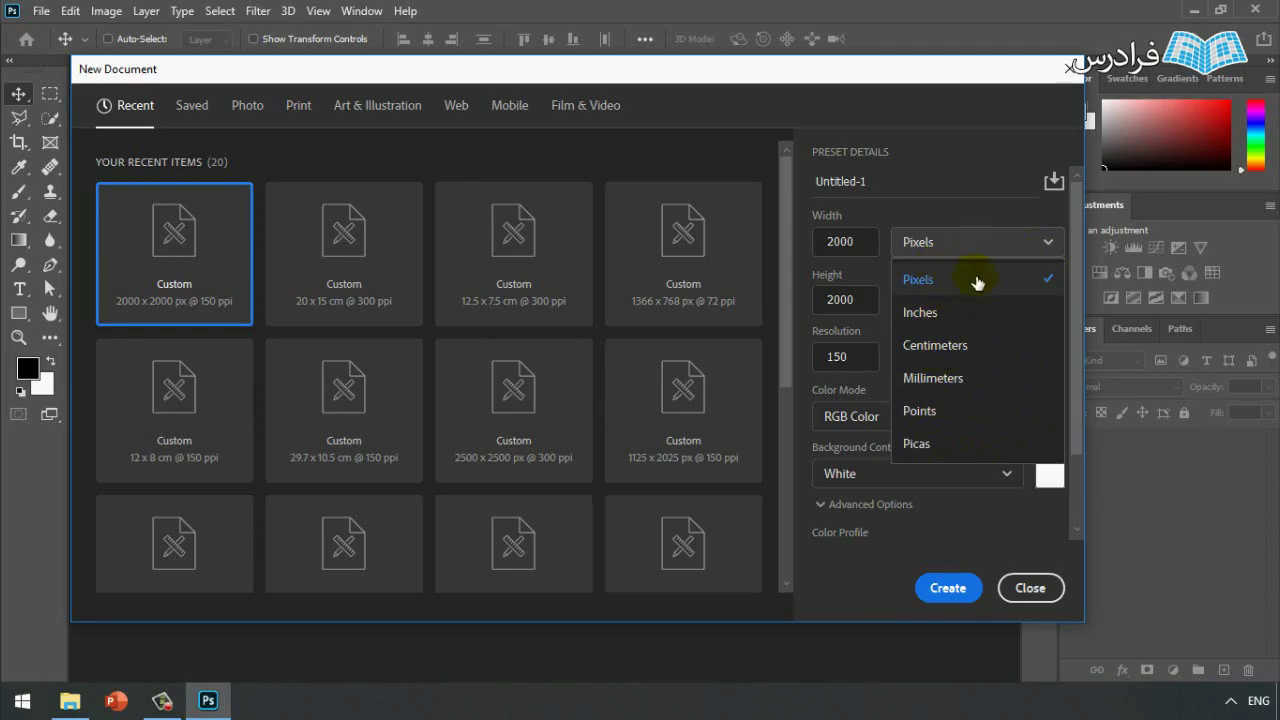
left_click(960, 381)
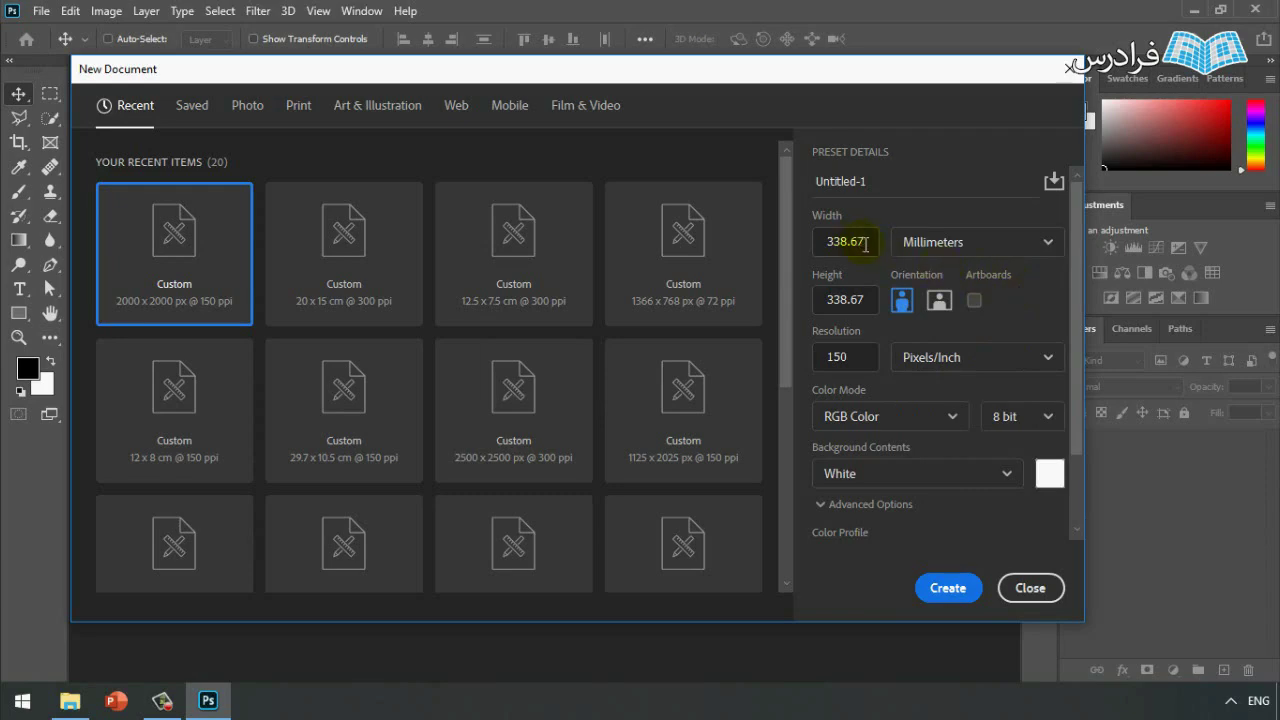
- Set the new document's width to 350 mm and its height to 240 mm
left_click_drag(866, 244, 826, 244)
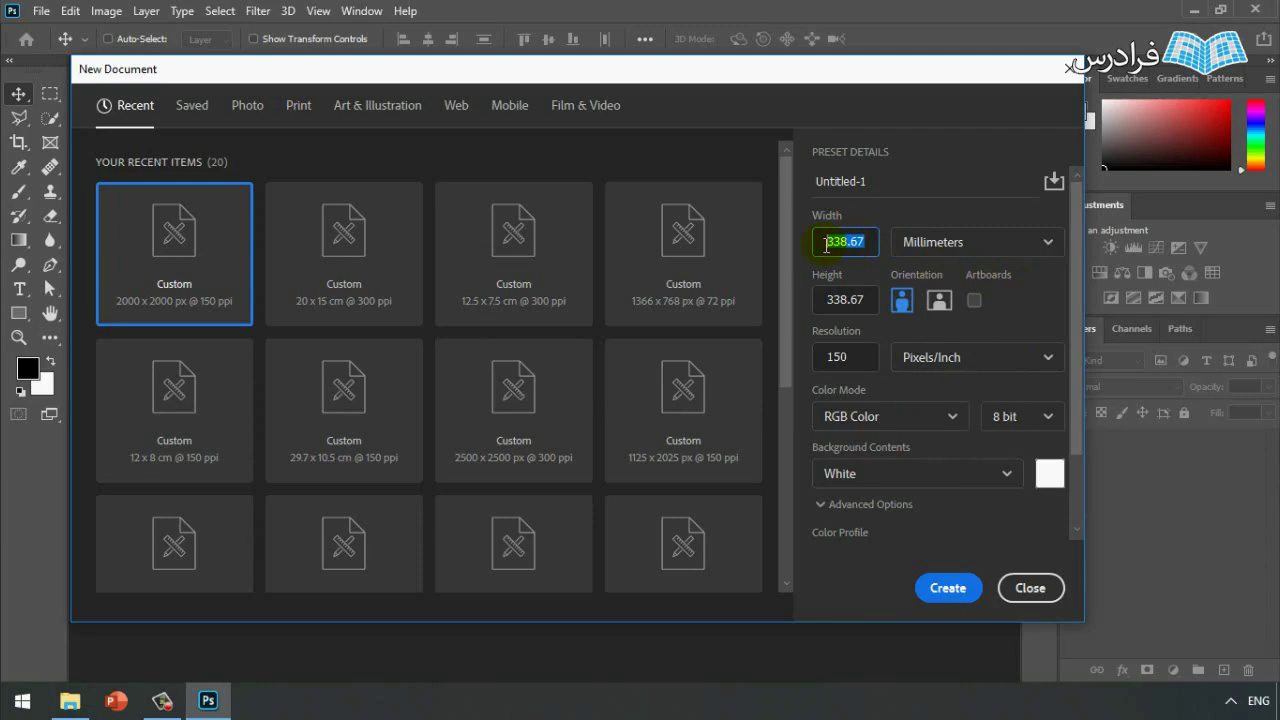
type("350")
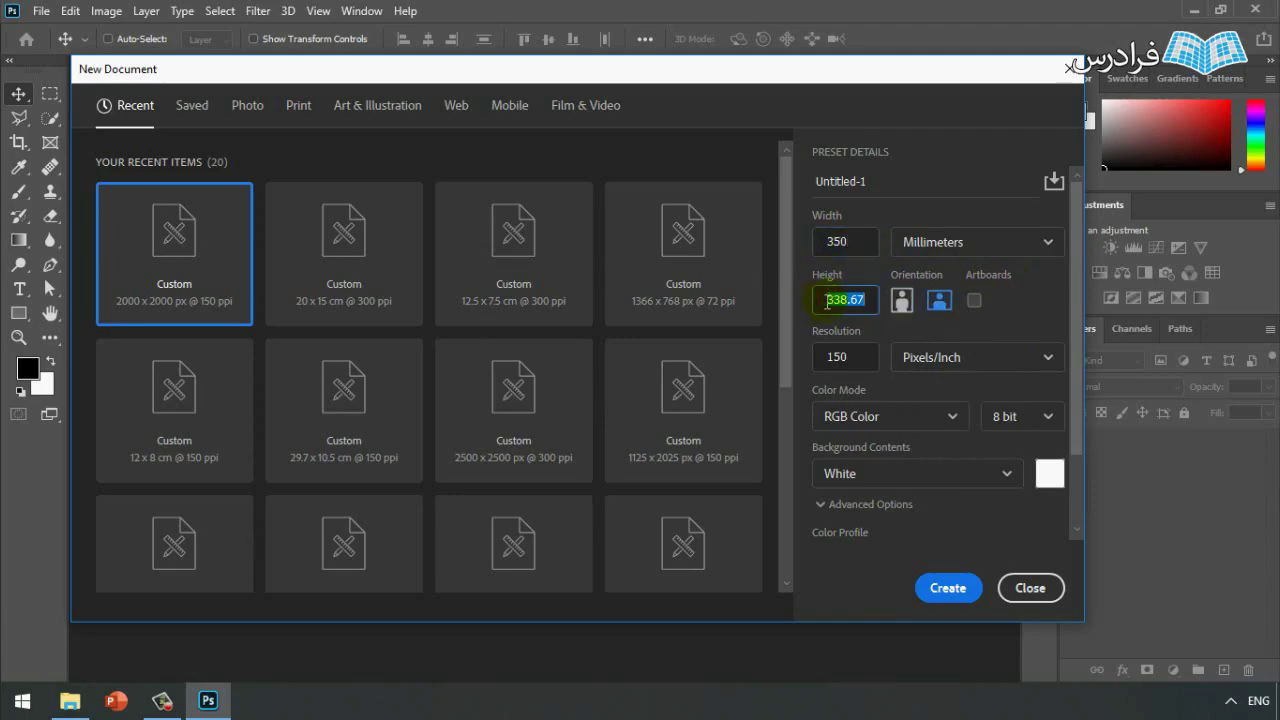
key("Tab")
type("240")
- Set the new document's width to 360 mm and its height to 250 mm
left_click_drag(849, 242, 815, 241)
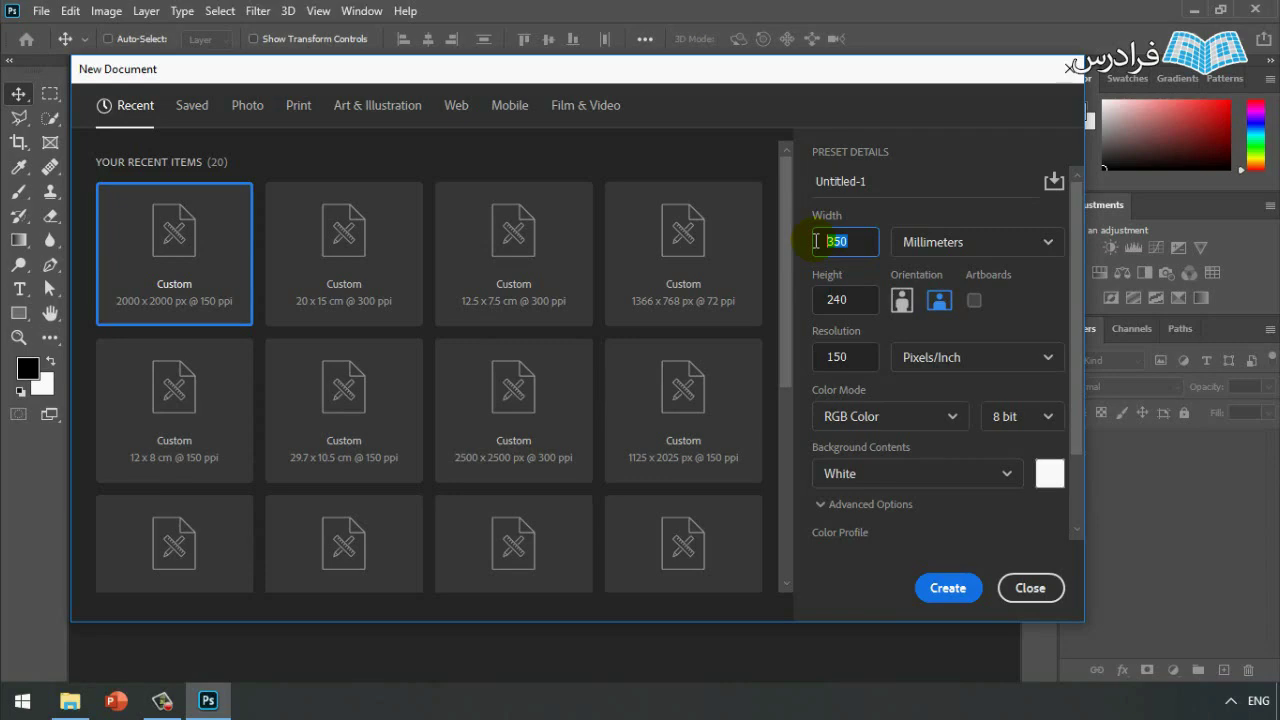
type("360")
double_click(848, 300)
type("250")
double_click(836, 242)
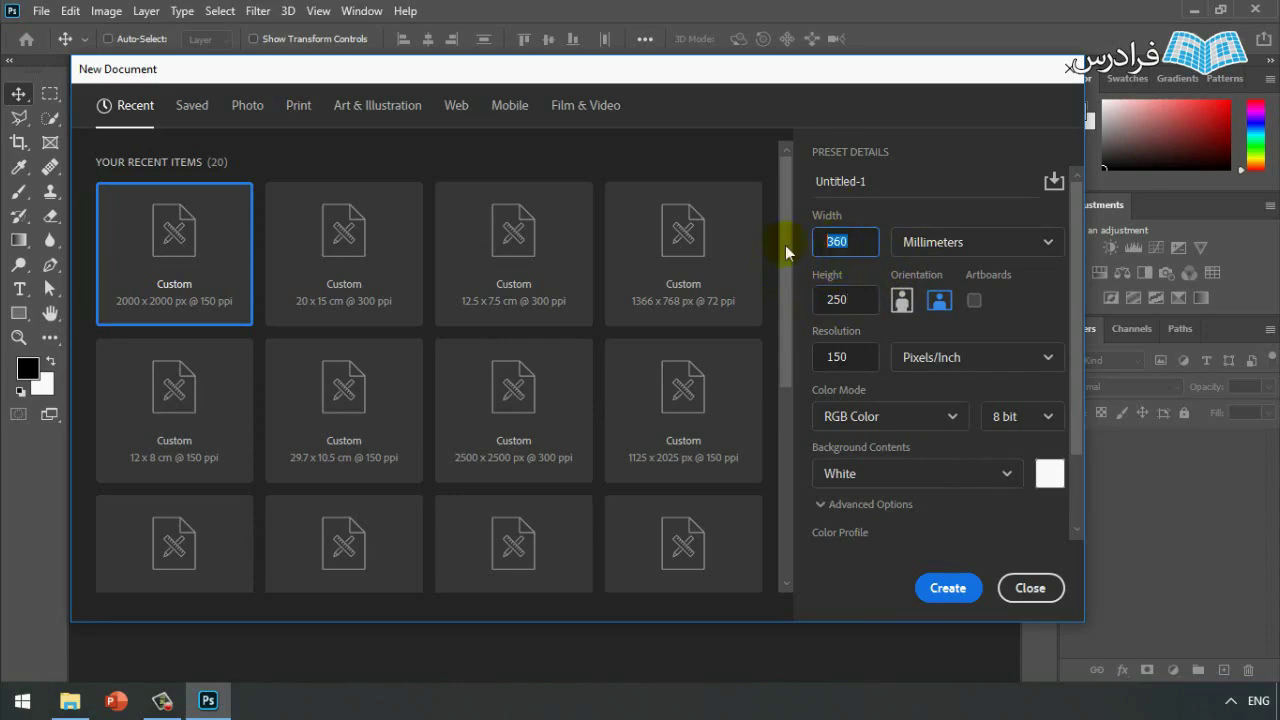
double_click(842, 298)
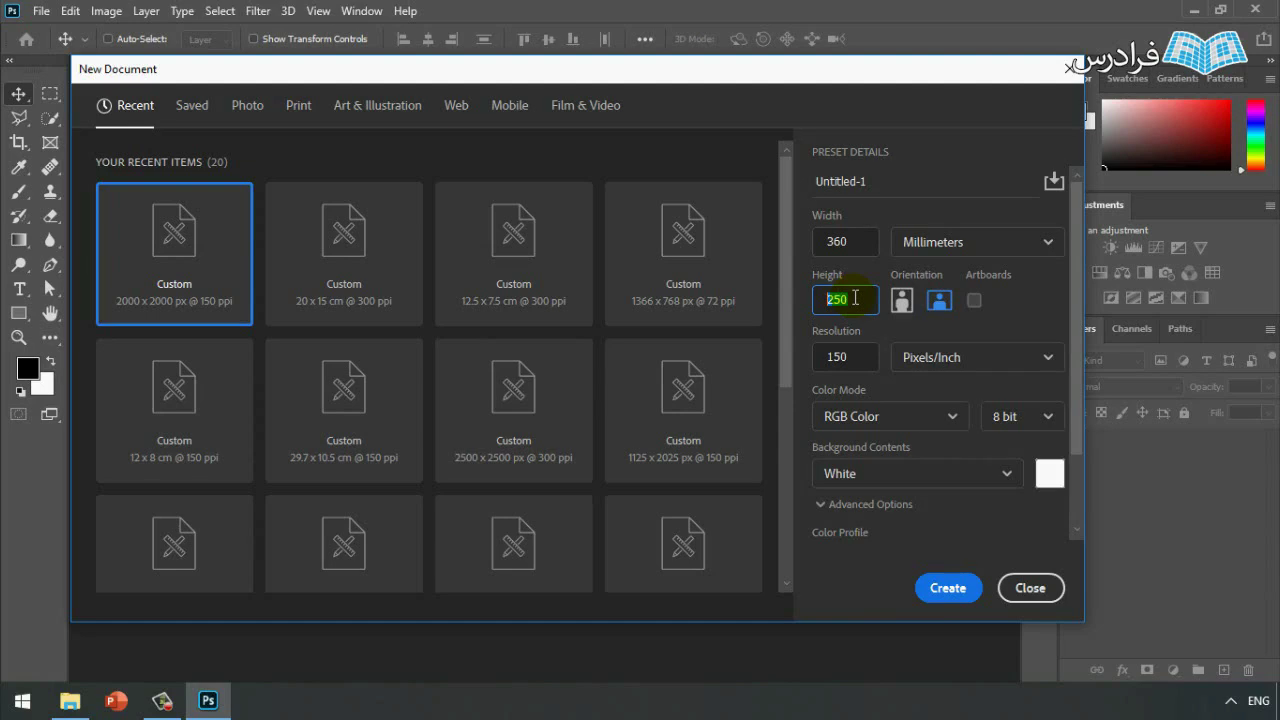
- Try resolution values of 300, 150 and 72 pixels/inch for the new document
double_click(836, 357)
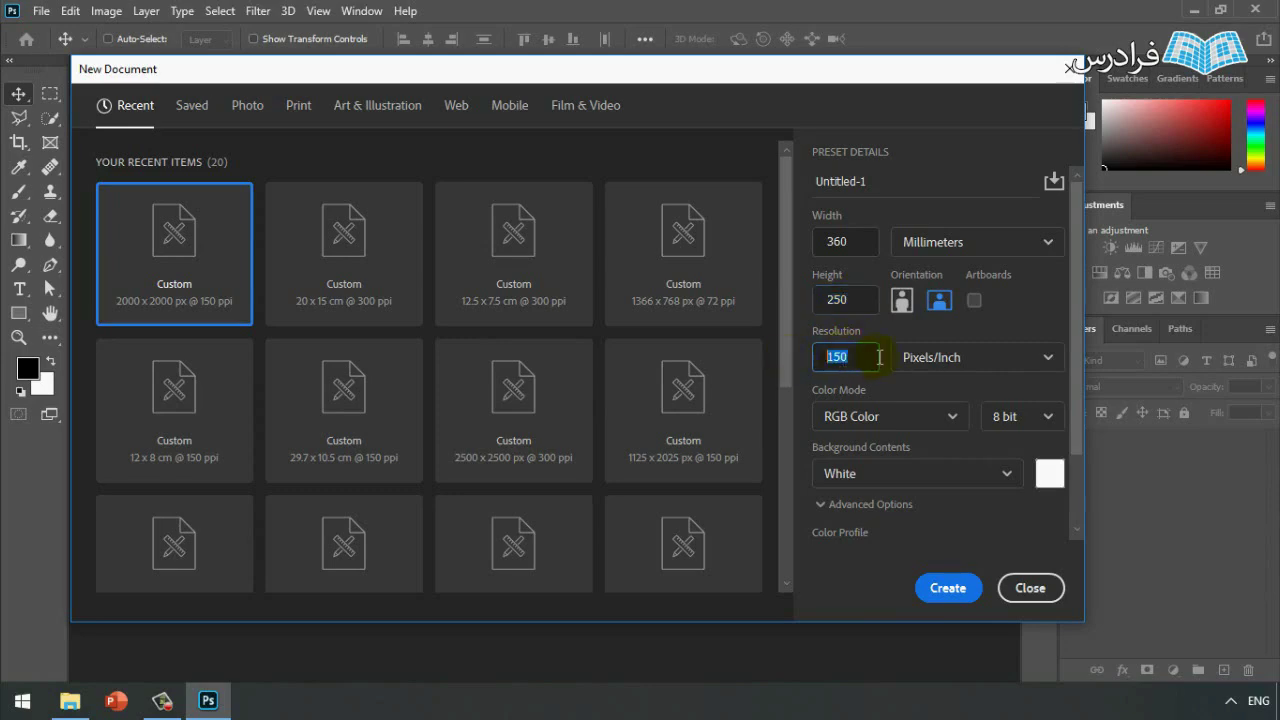
type("300")
key("BackSpace")
key("BackSpace")
key("BackSpace")
type("150")
key("BackSpace")
key("BackSpace")
key("BackSpace")
type("72")
- Set the resolution to 300 pixels/inch and the color mode to CMYK Color, leaving the background white
left_click(955, 360)
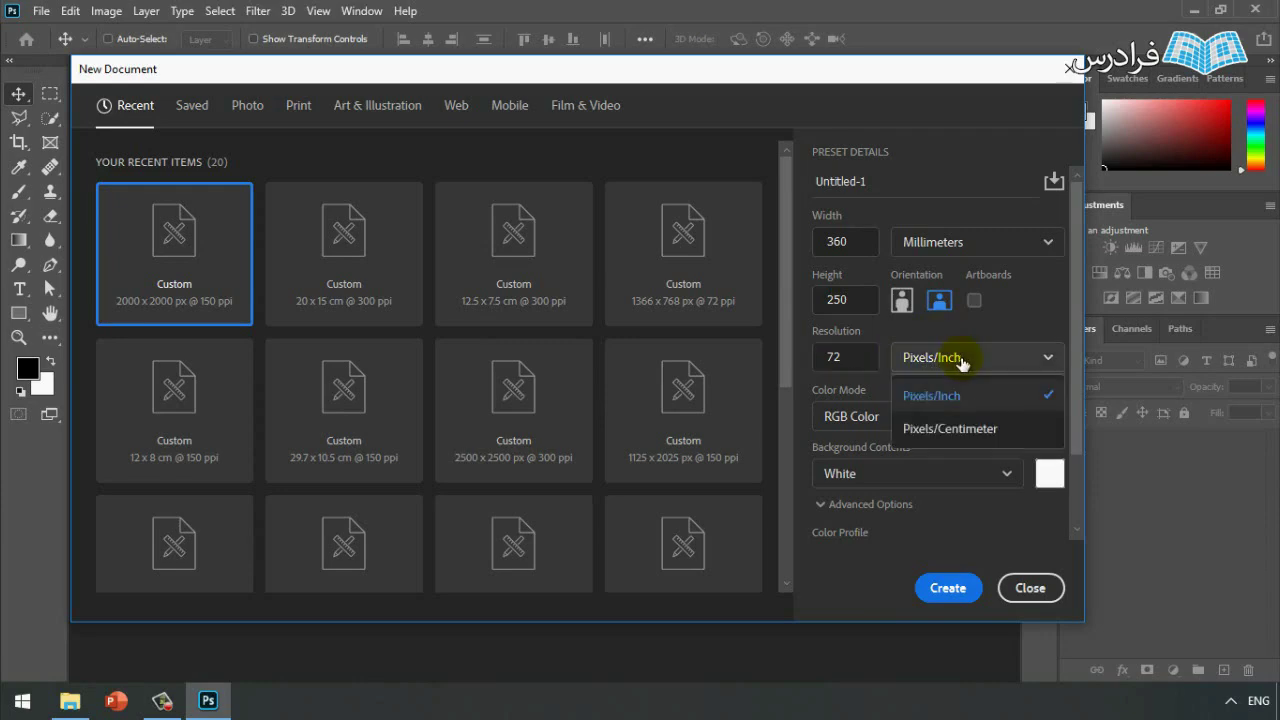
left_click(957, 357)
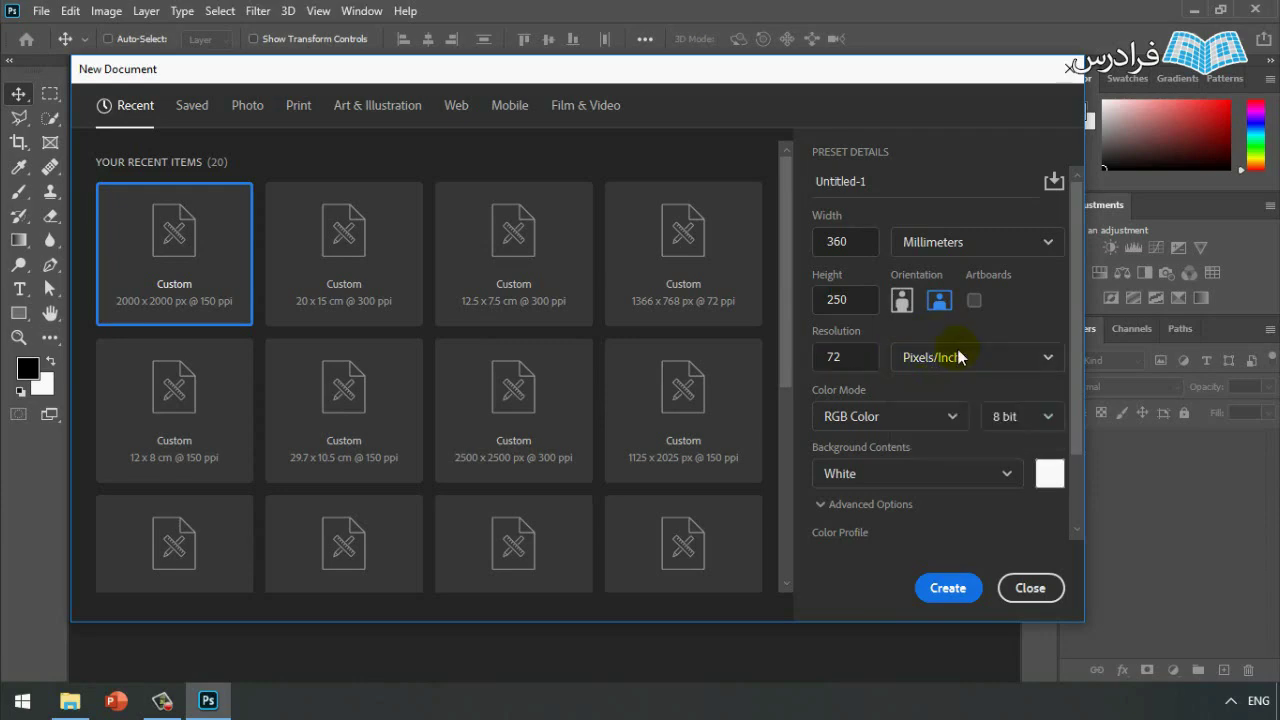
type("300")
left_click(950, 420)
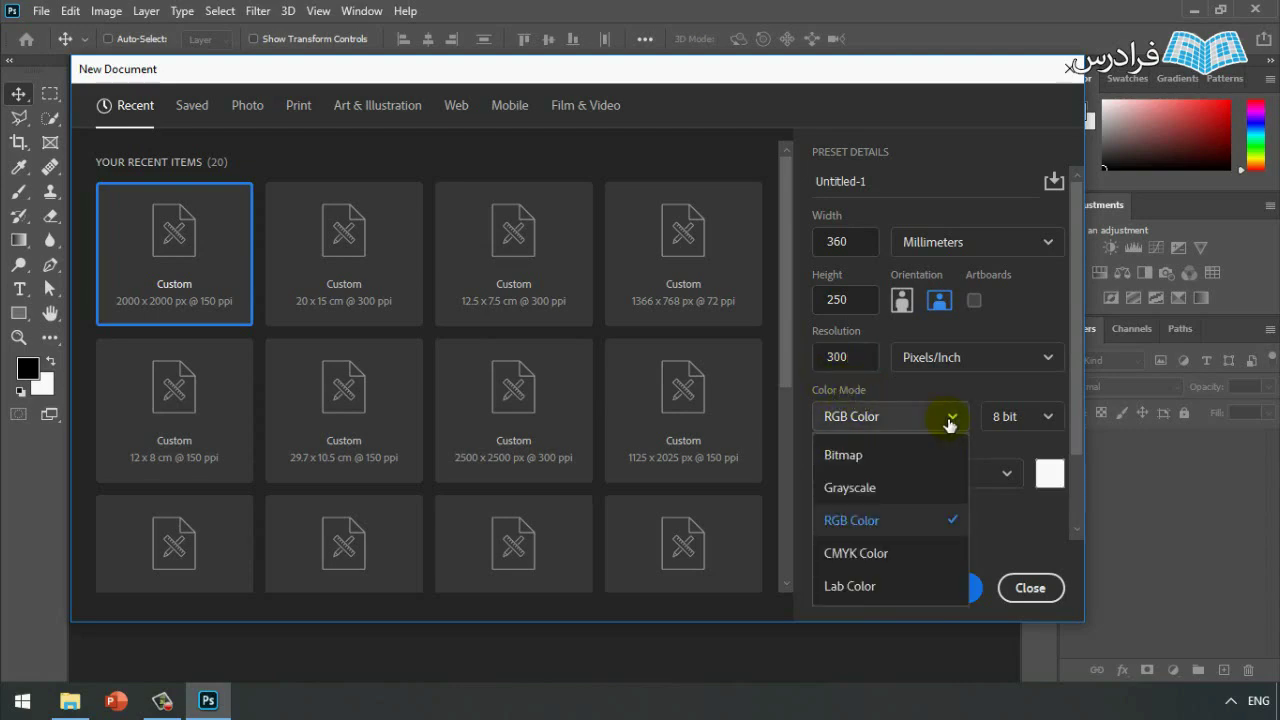
left_click(902, 556)
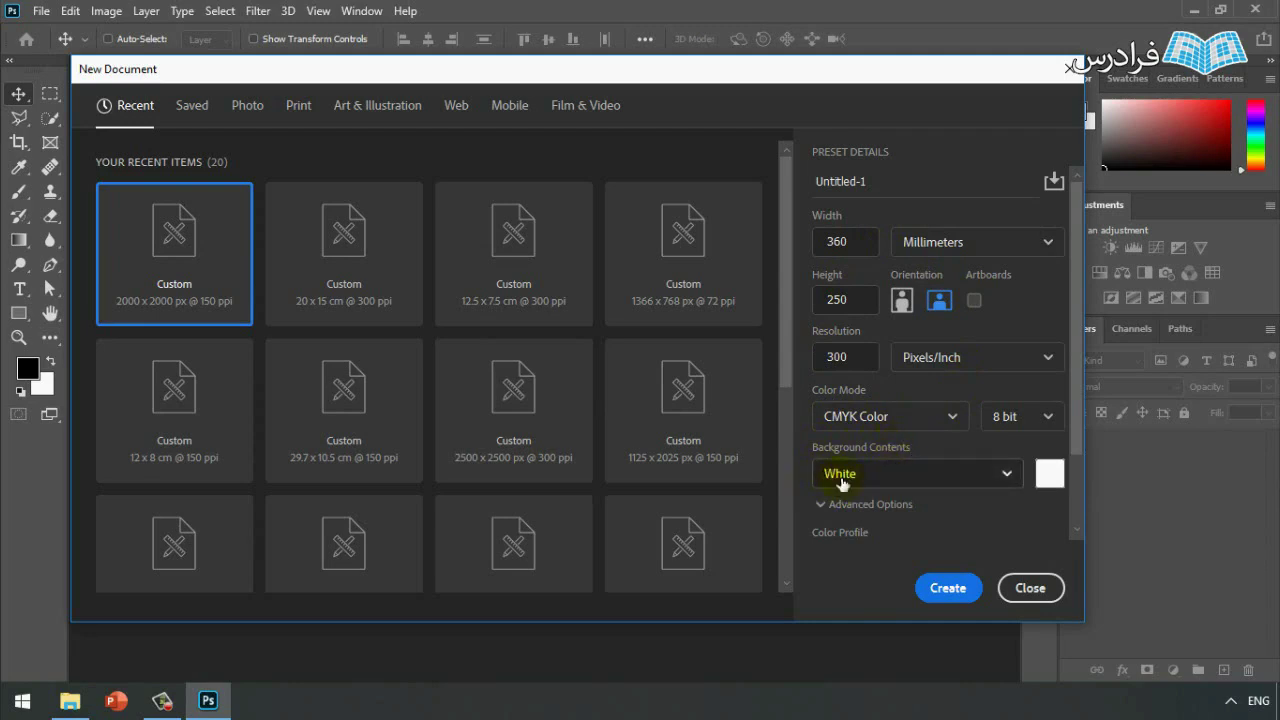
left_click(1049, 473)
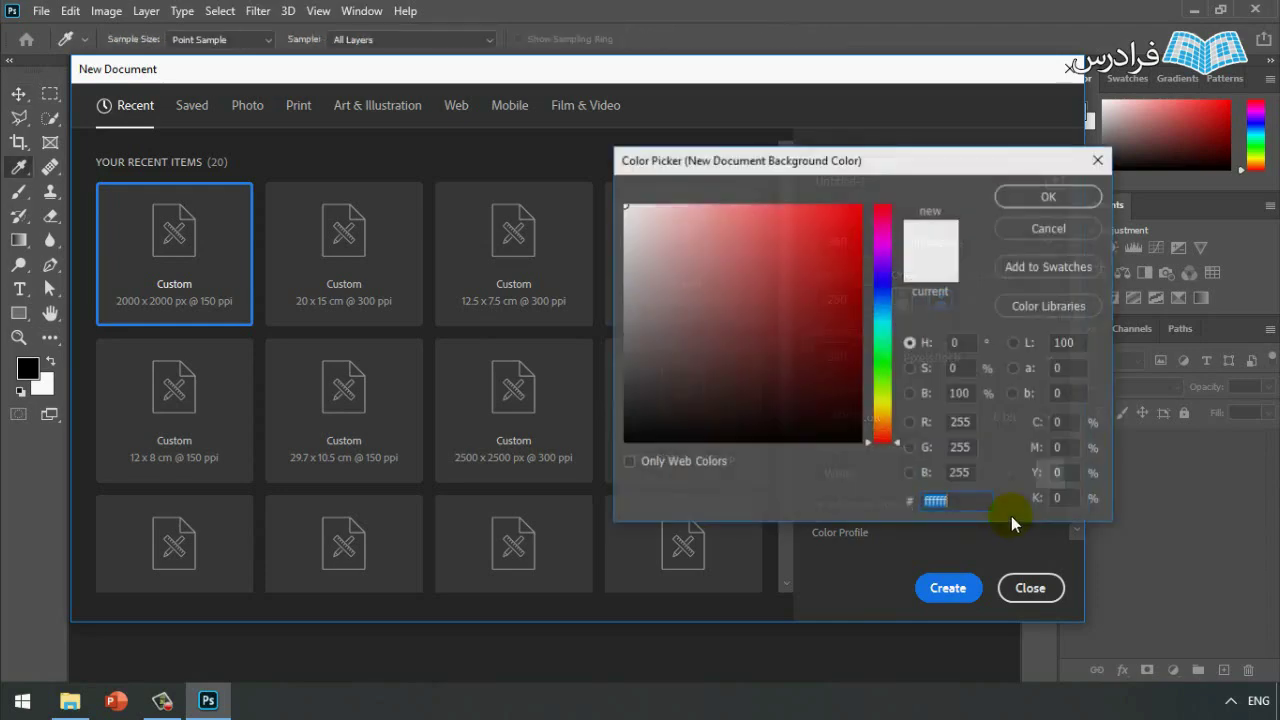
key("Escape")
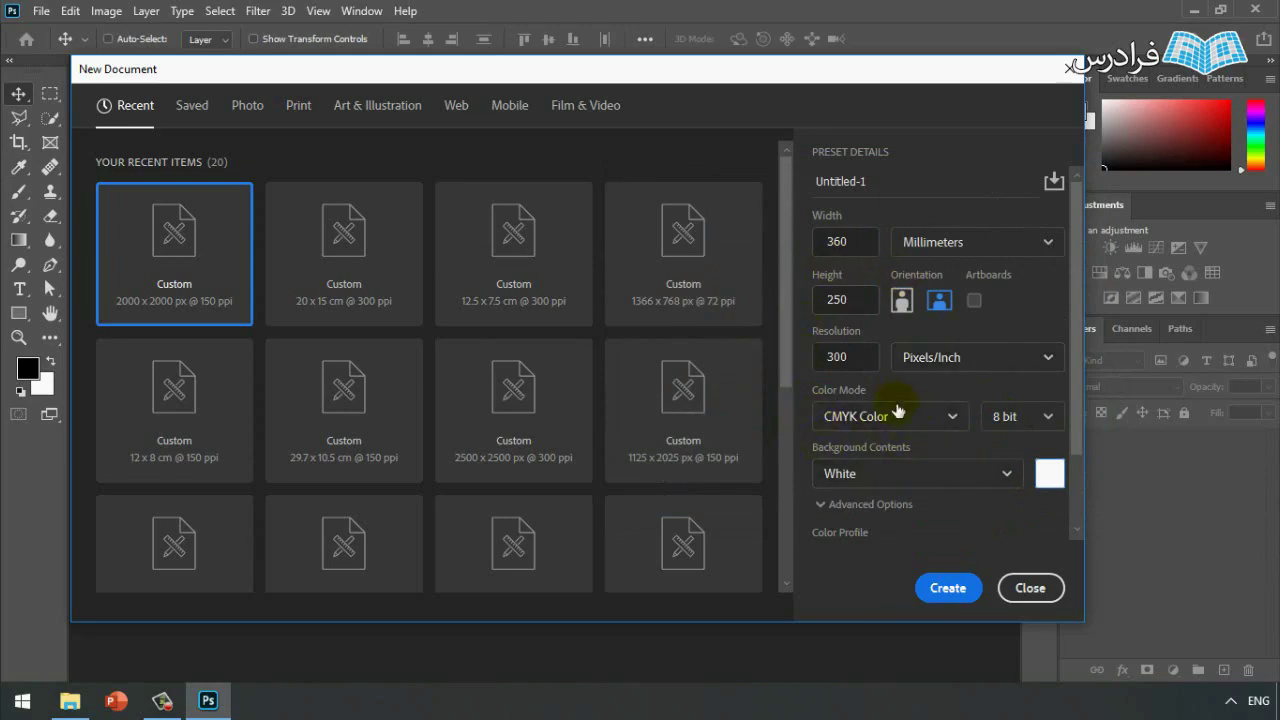
- Name the document "Book Cover" and create it
left_click(857, 181)
left_click_drag(872, 181, 812, 181)
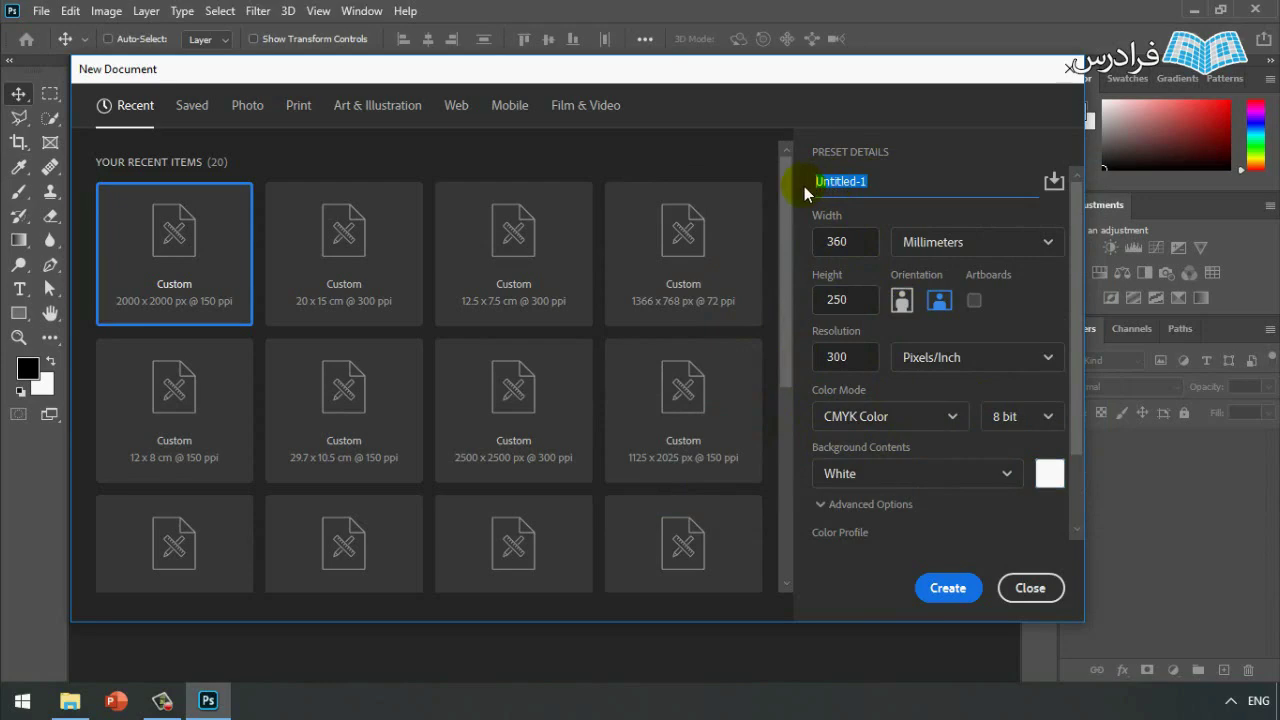
type("Book Cover")
left_click(944, 589)
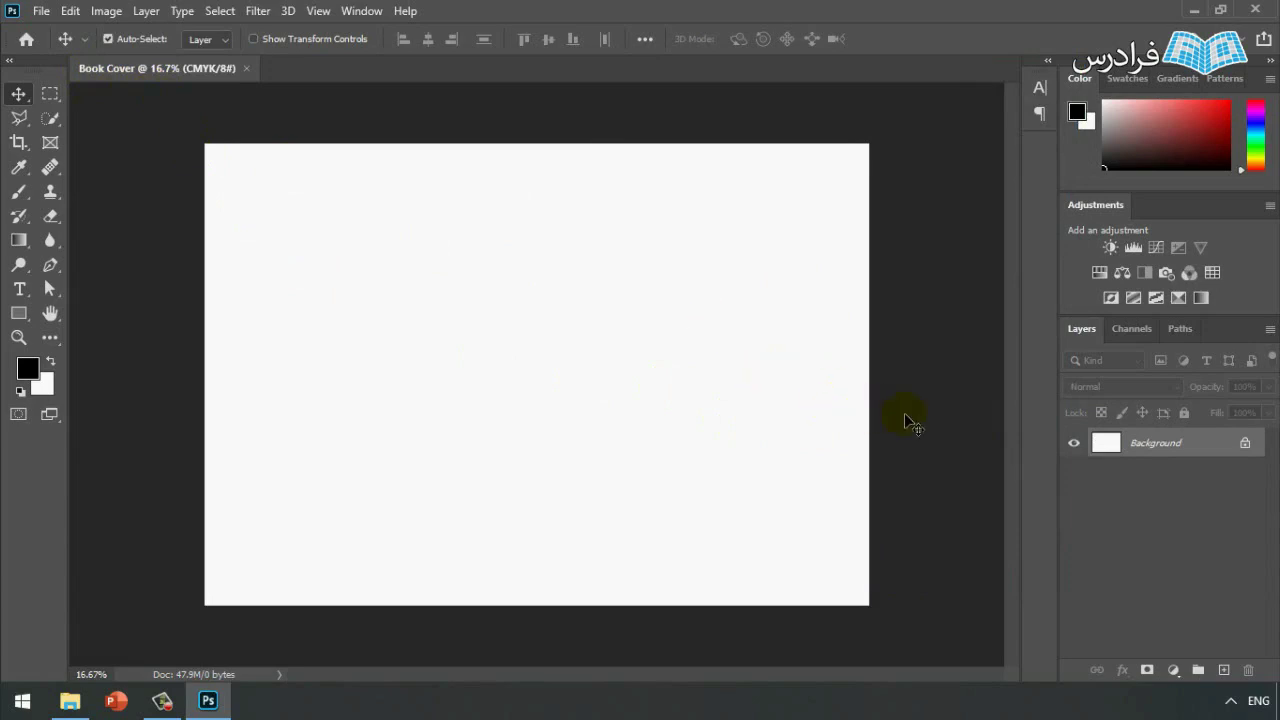
- Show the rulers and fit the whole canvas on screen
scroll(904, 413, "up", 1)
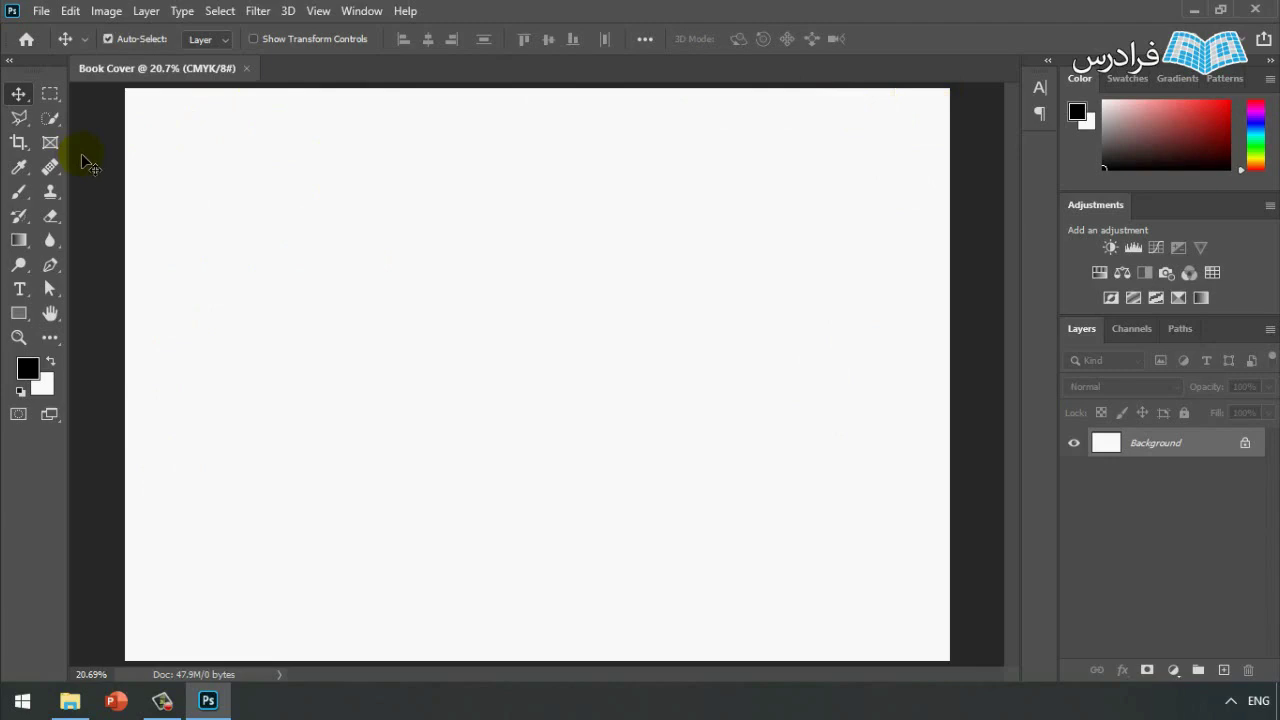
key("ctrl+r")
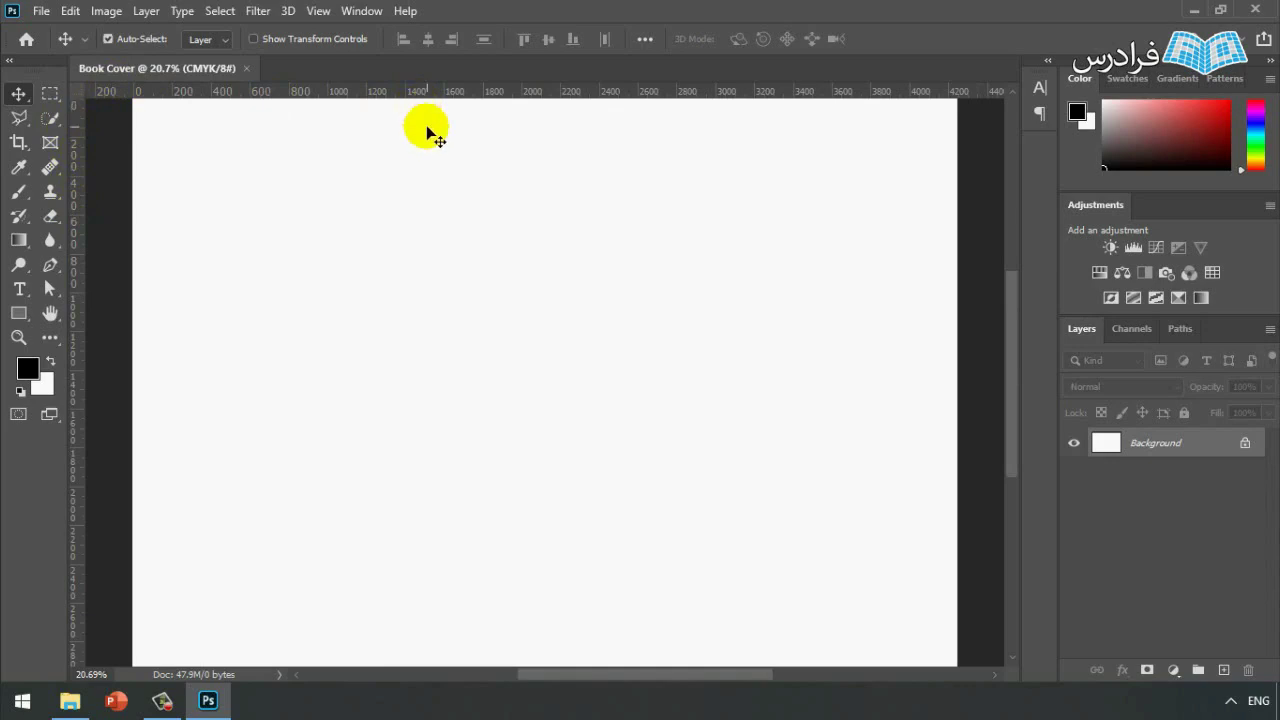
key("ctrl+0")
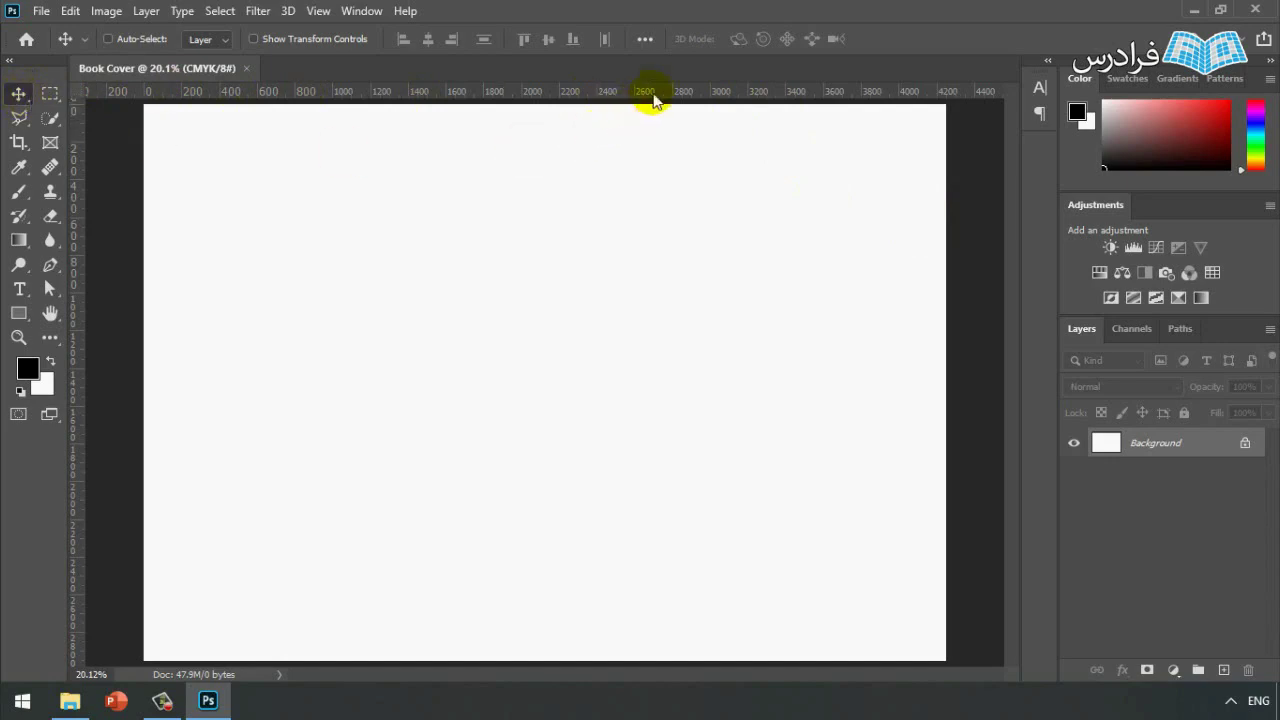
- Try placing two horizontal and two vertical guides freehand from the rulers, and undo all four
left_click_drag(652, 95, 640, 133)
left_click_drag(74, 195, 222, 202)
left_click_drag(77, 194, 289, 208)
left_click_drag(457, 94, 440, 207)
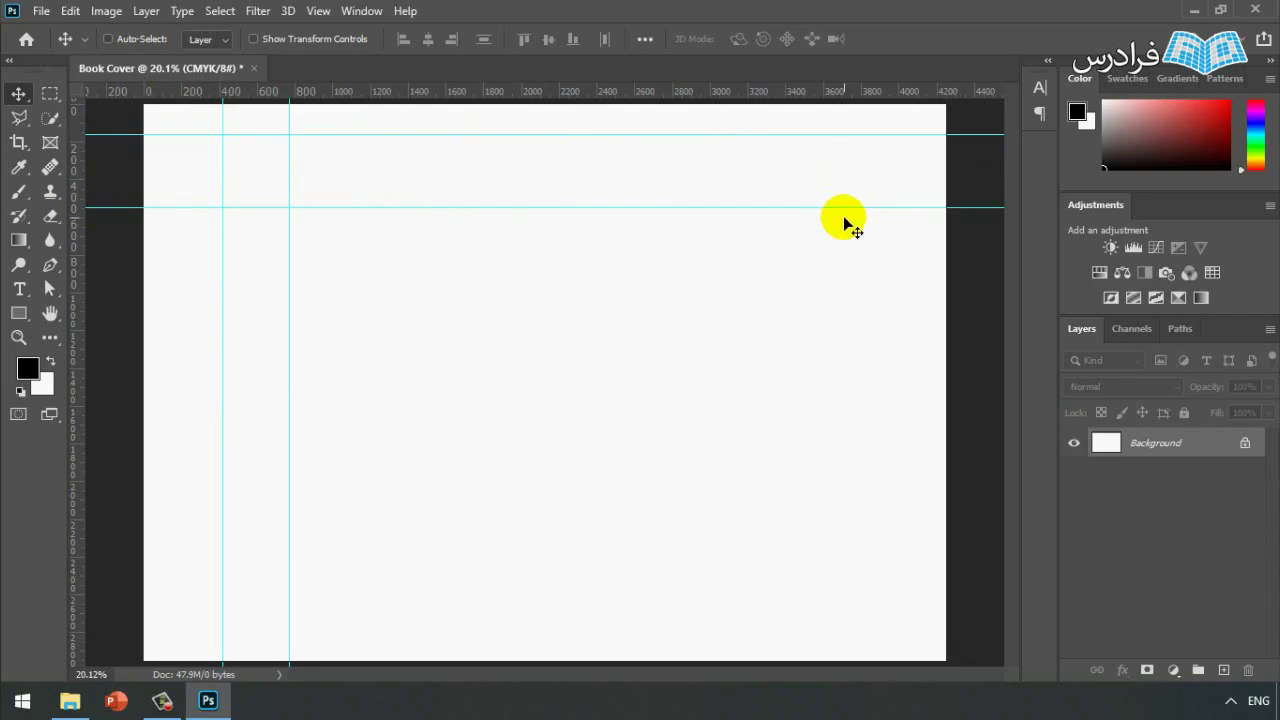
key("ctrl+z")
key("ctrl+z")
key("ctrl+z")
key("ctrl+z")
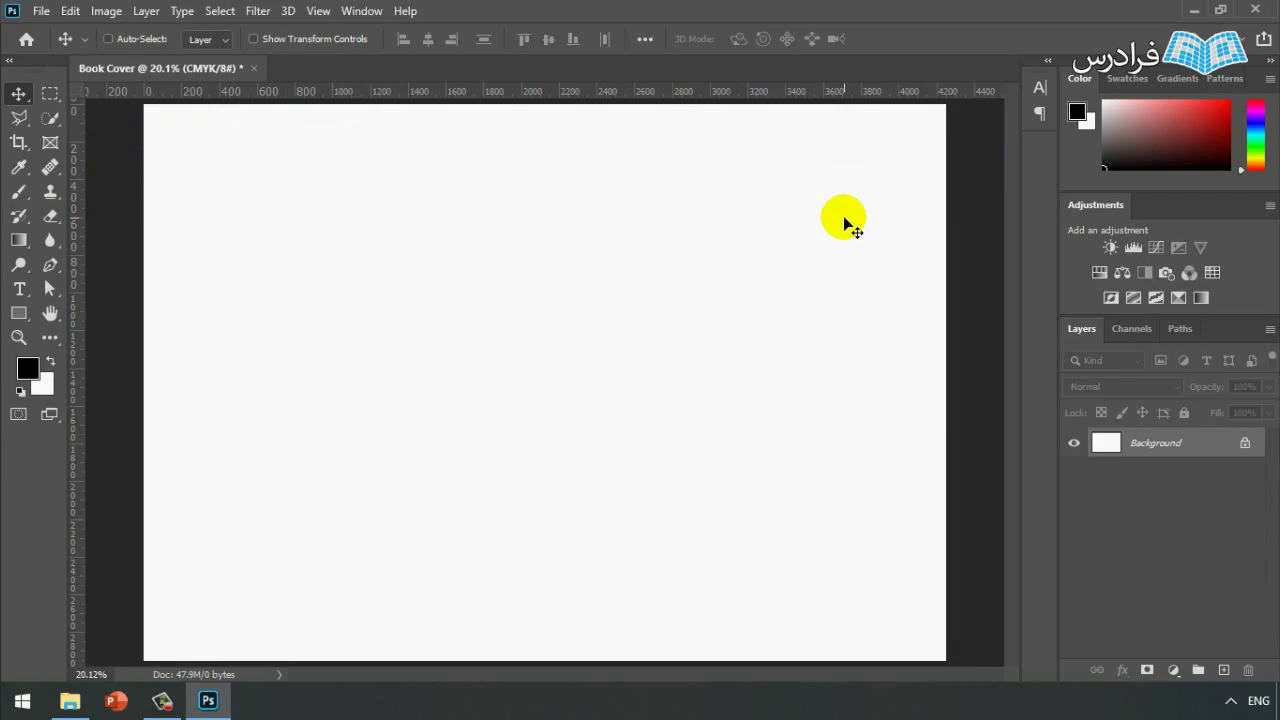
- Add a vertical guide at an exact position of 5 mm
left_click(316, 11)
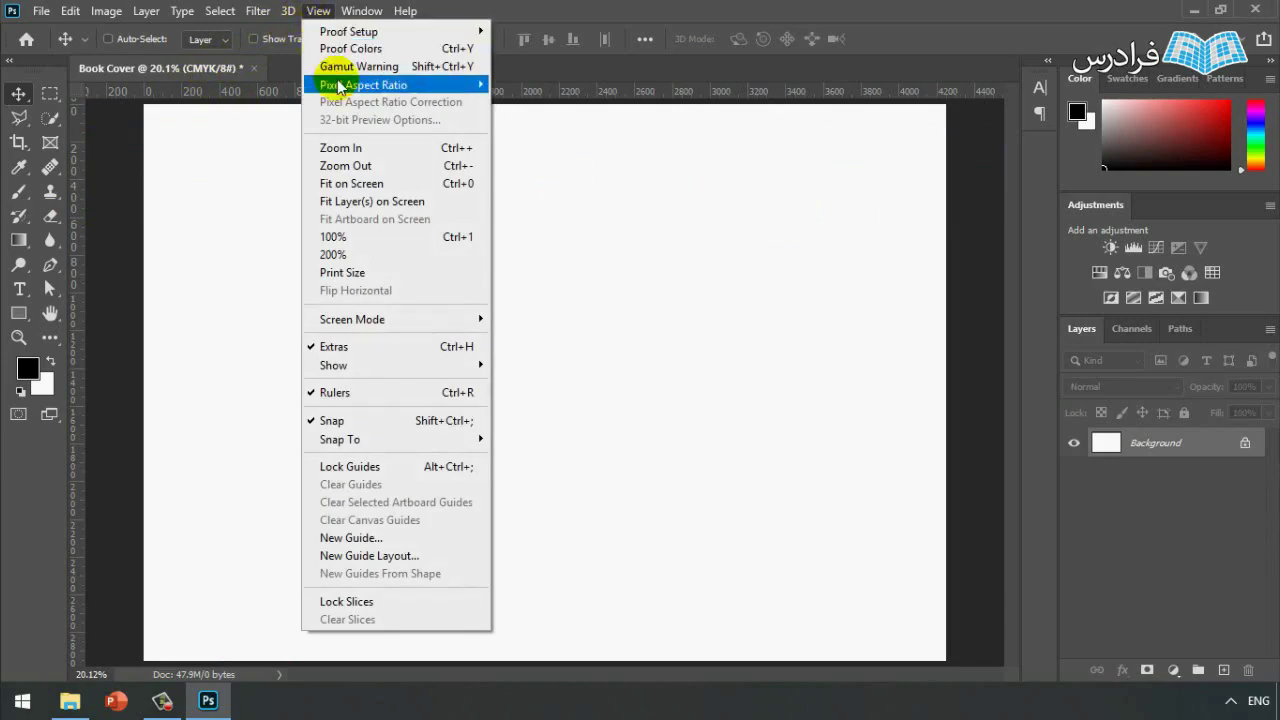
mouse_move(340, 88)
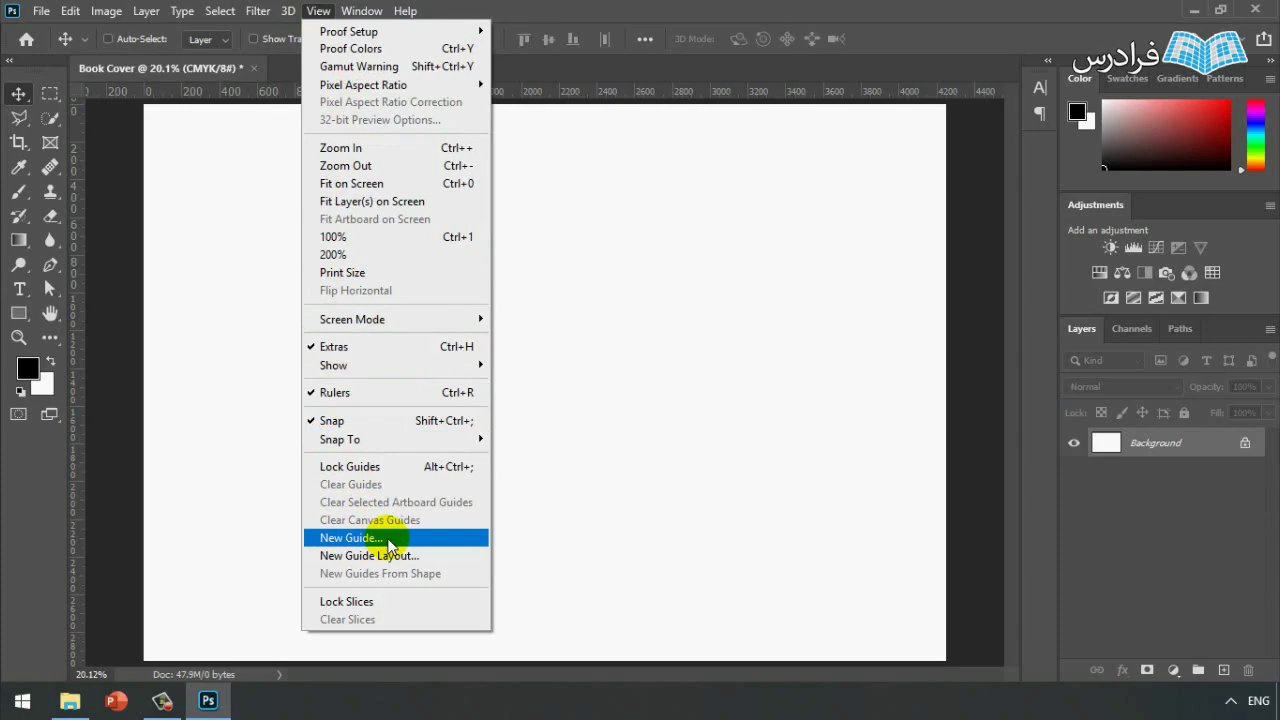
left_click(388, 540)
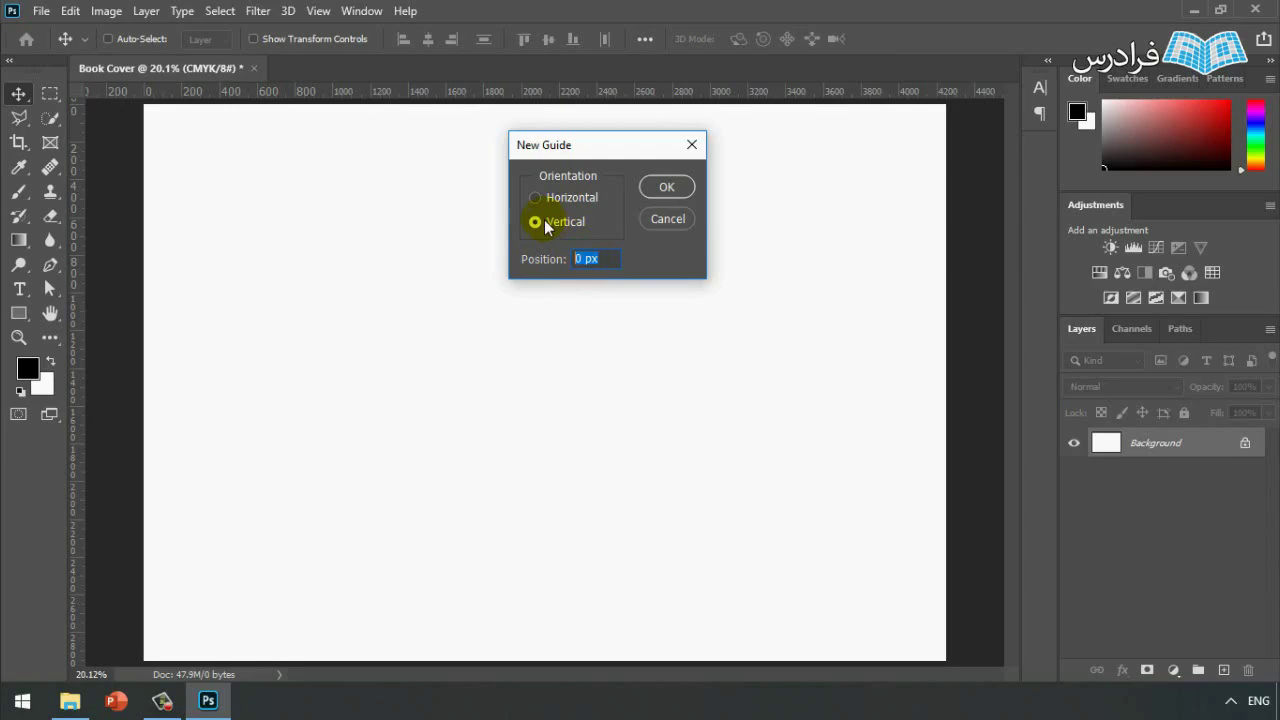
left_click(591, 258)
type("5 mm")
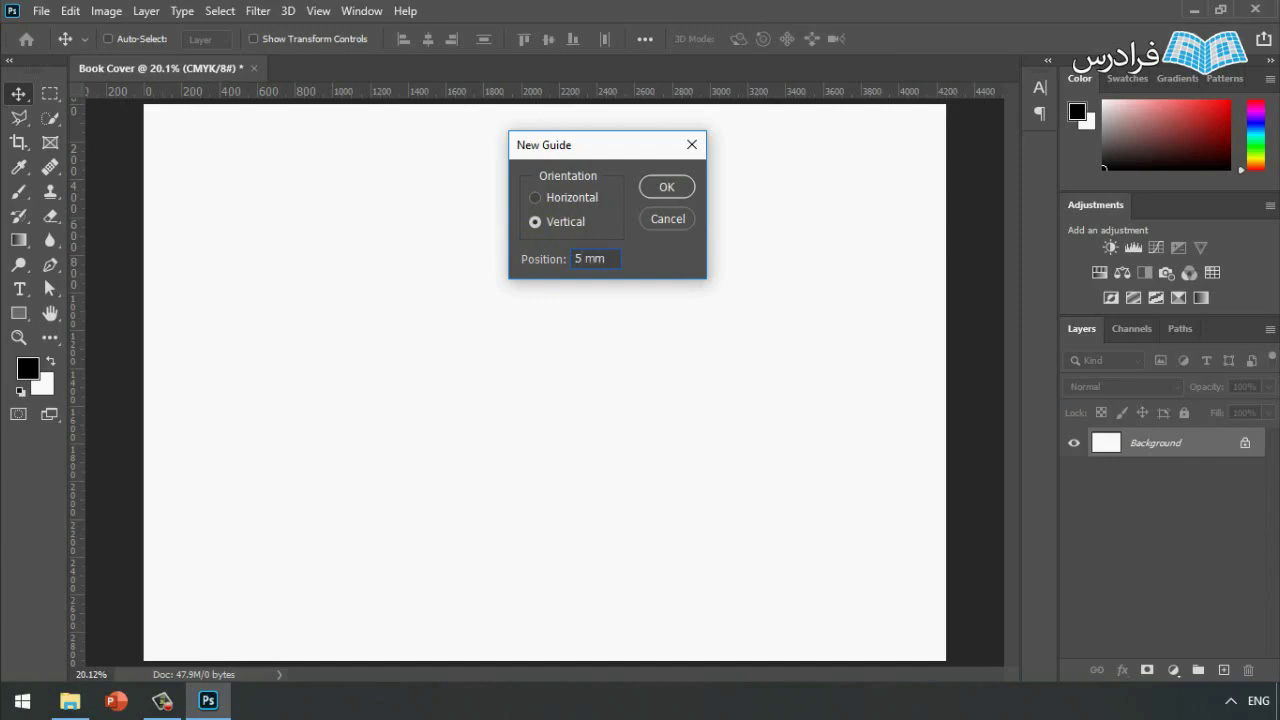
left_click(668, 186)
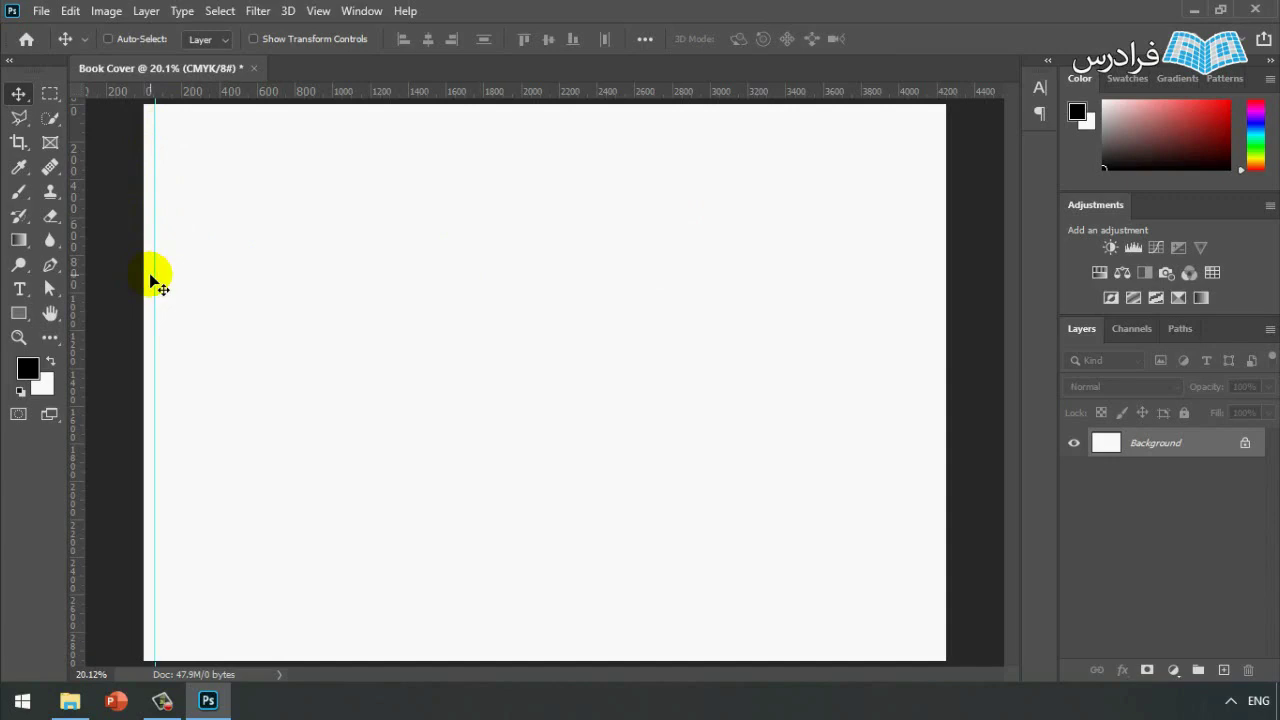
- Add a second vertical guide at 355 mm, near the canvas's right edge
left_click(318, 11)
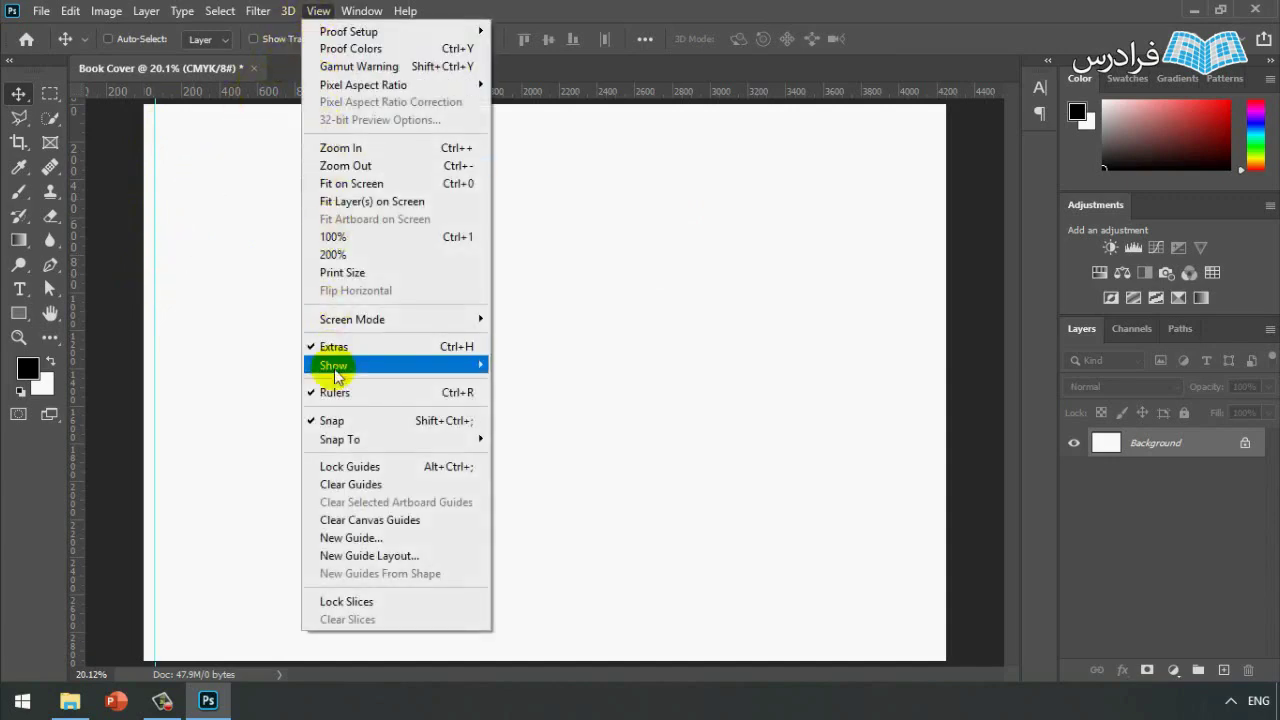
left_click(340, 537)
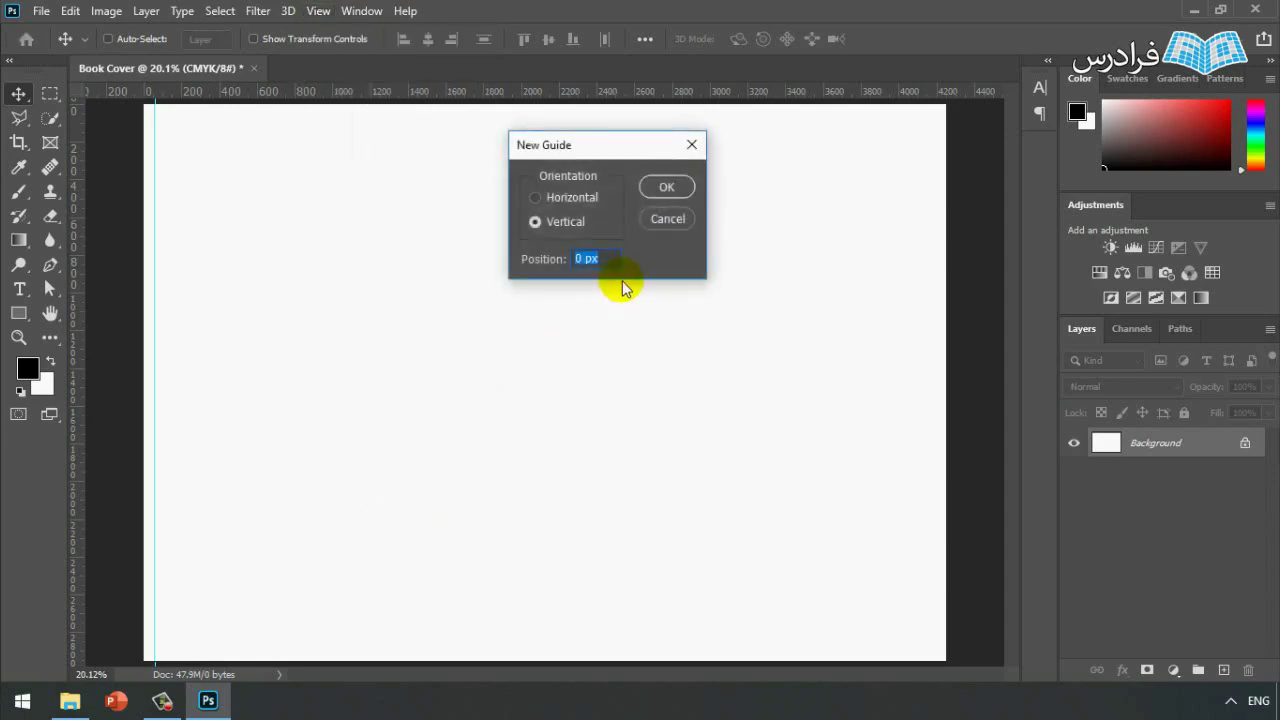
type("3")
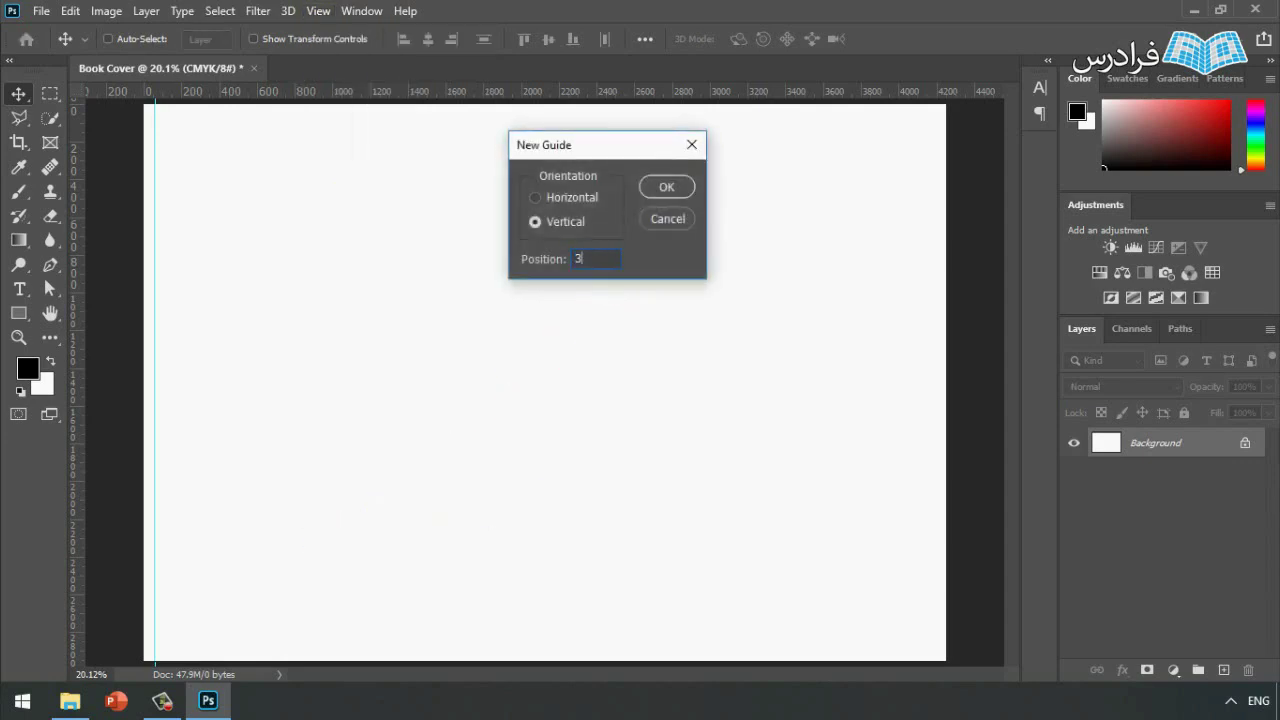
type("55 px")
left_click(664, 187)
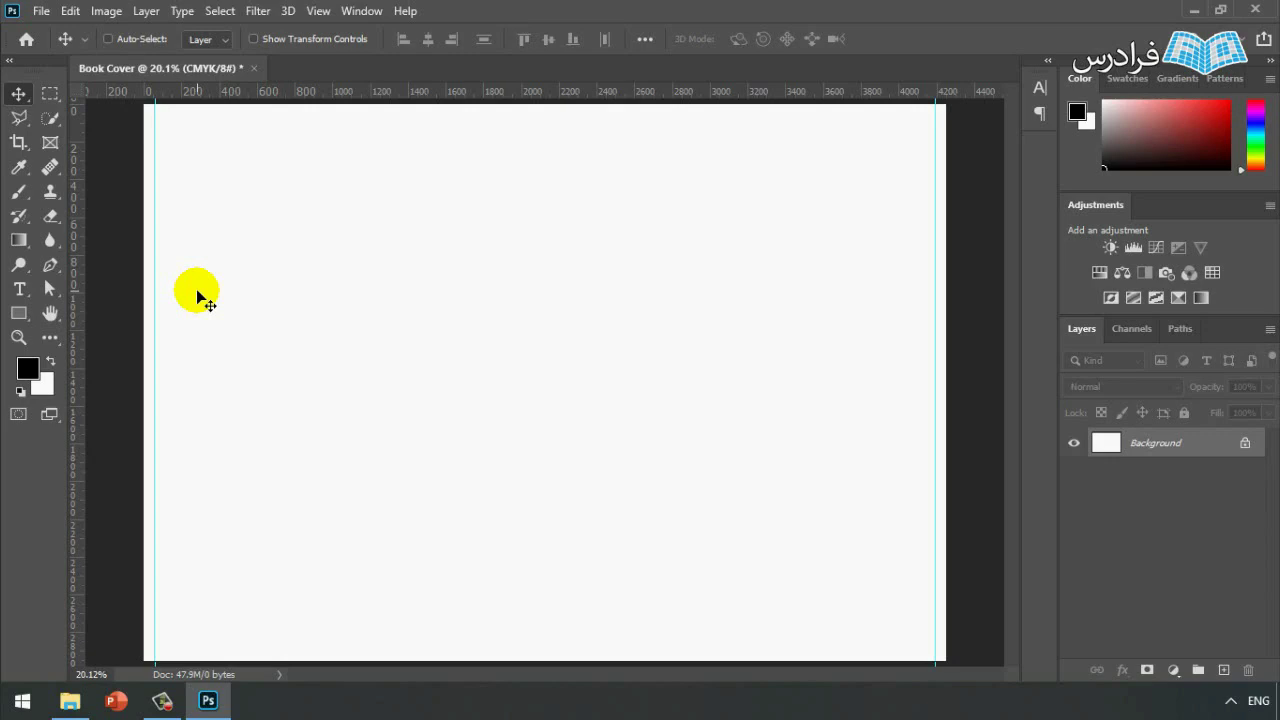
- Add a horizontal guide at 5 mm, near the canvas's upper edge
left_click(317, 12)
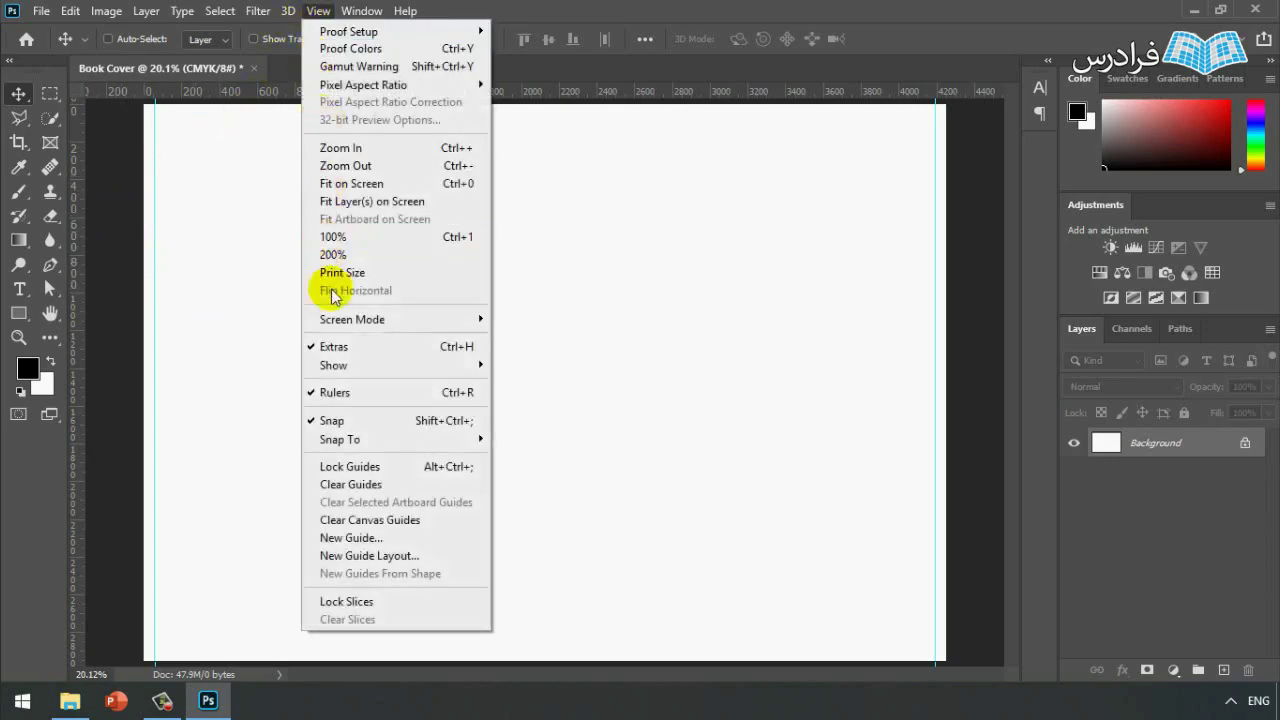
left_click(363, 539)
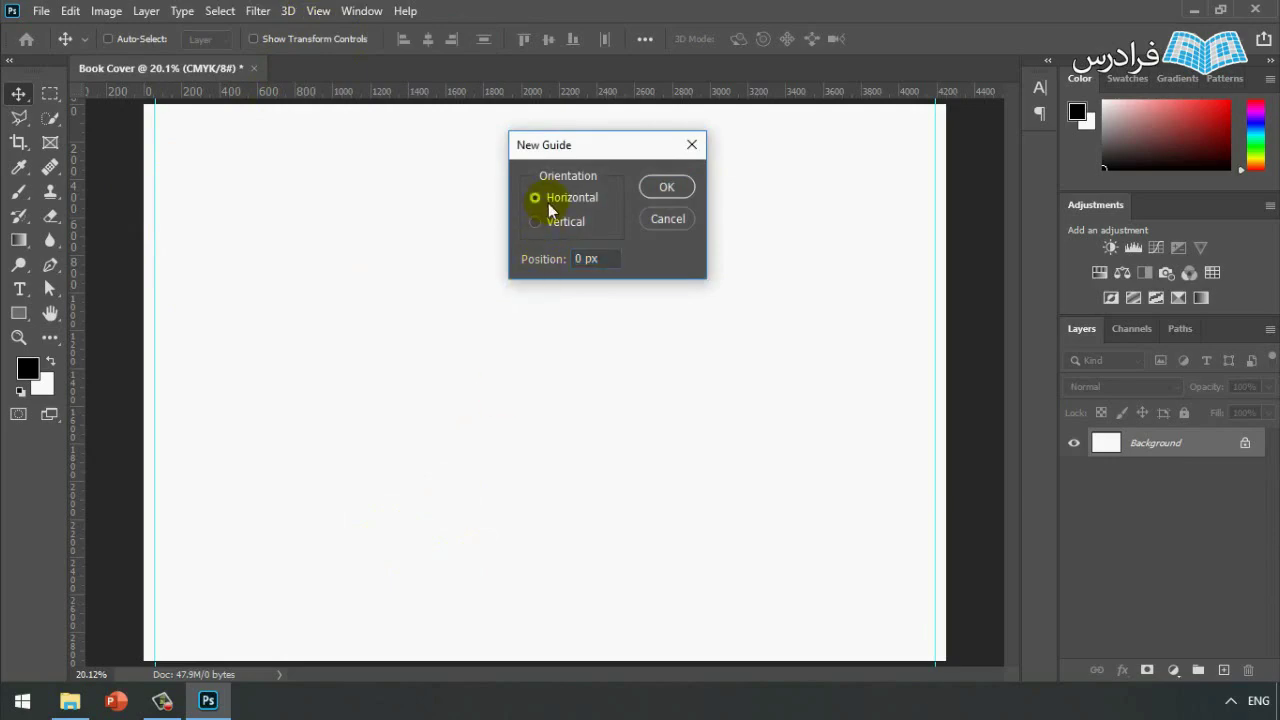
left_click_drag(606, 258, 543, 262)
type("5 mm")
left_click(667, 187)
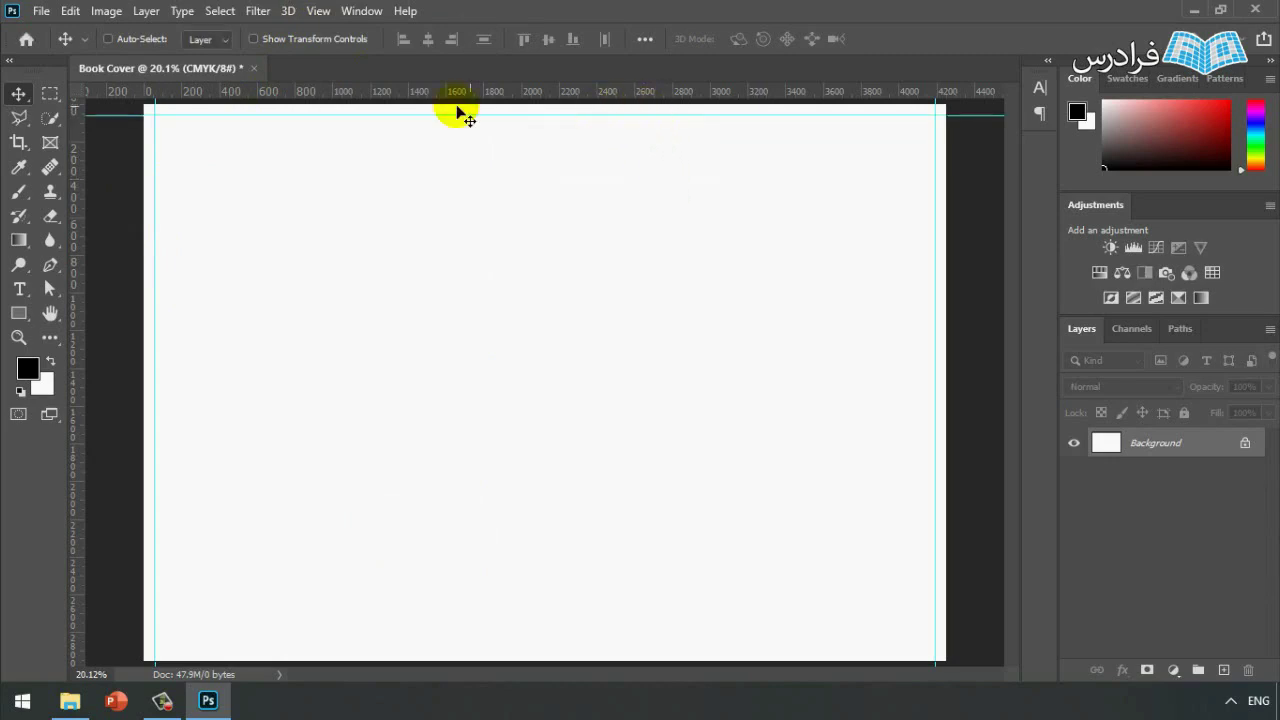
- Try adding a horizontal guide at 235 mm near the canvas's lower edge
left_click(316, 11)
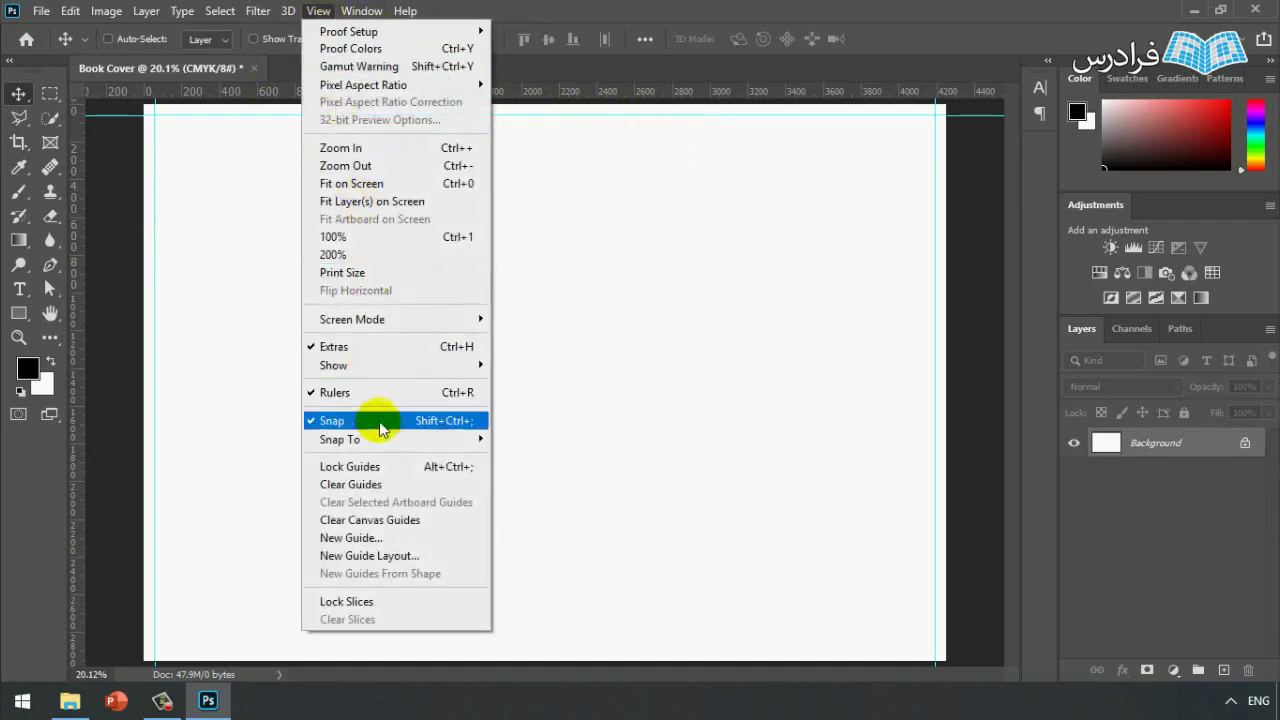
left_click(352, 537)
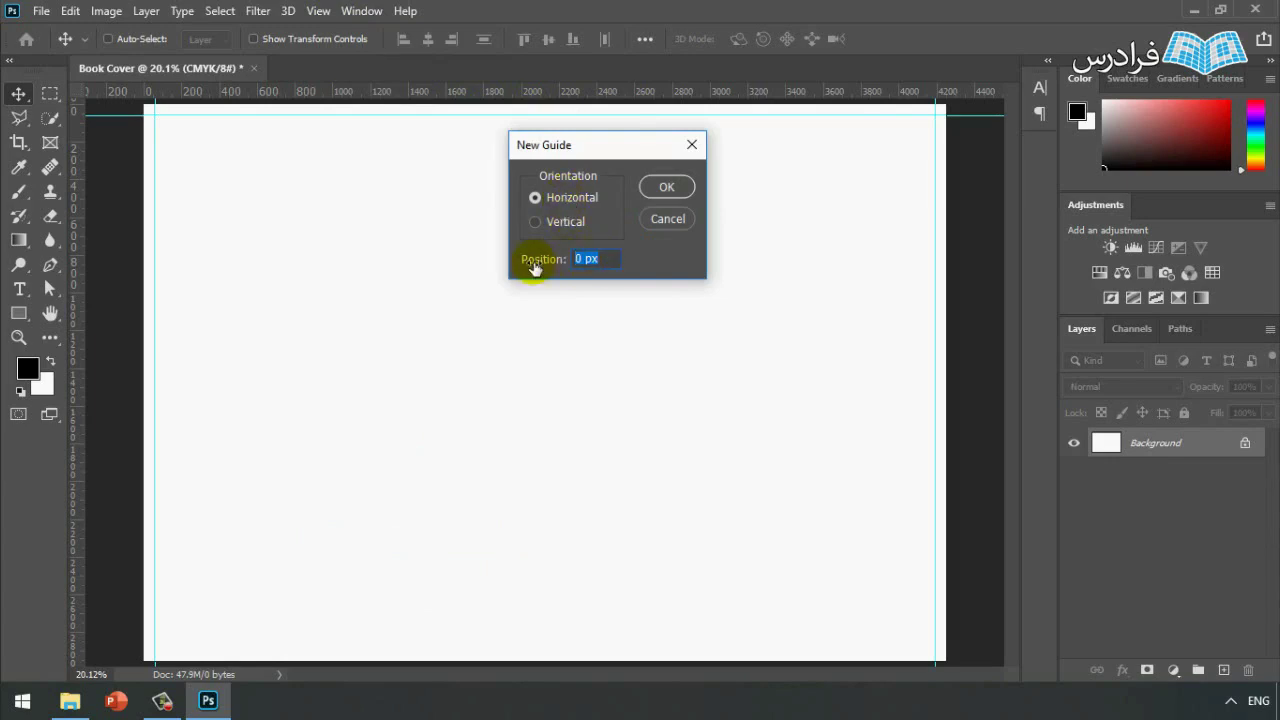
type("235 mm")
left_click(658, 189)
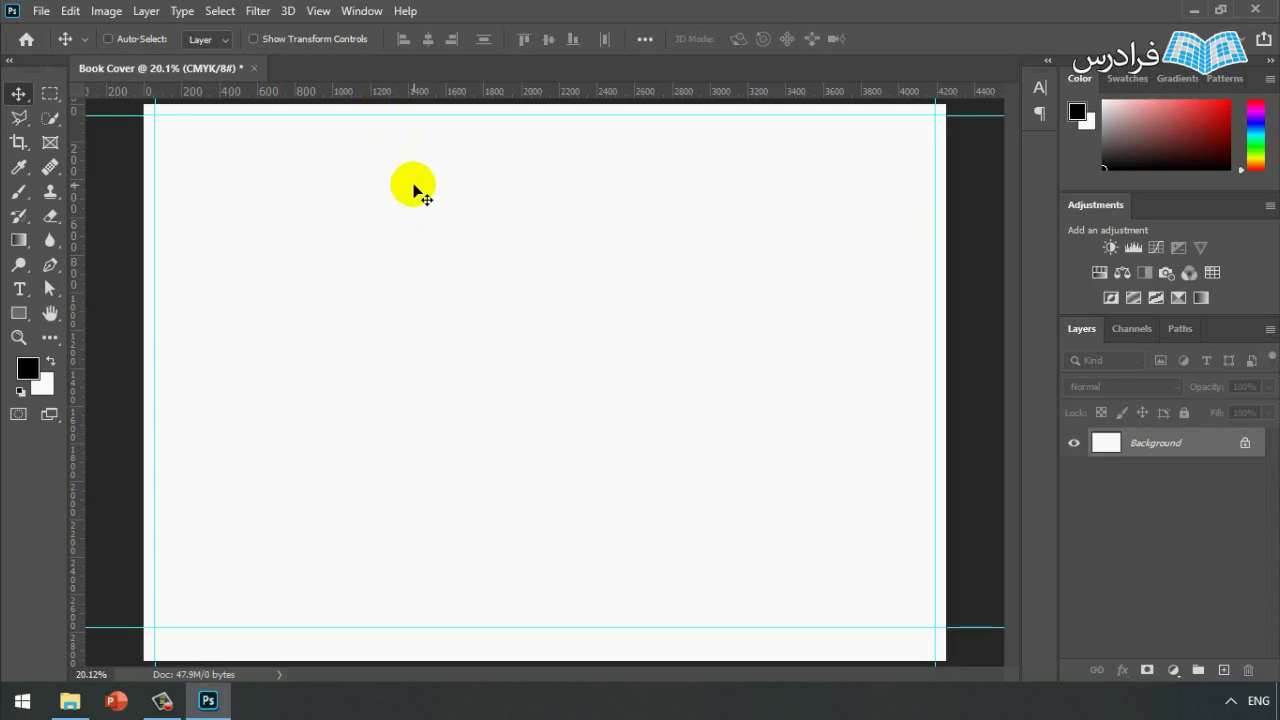
- Check the document's width and height in a physical unit with Image Size
left_click(104, 16)
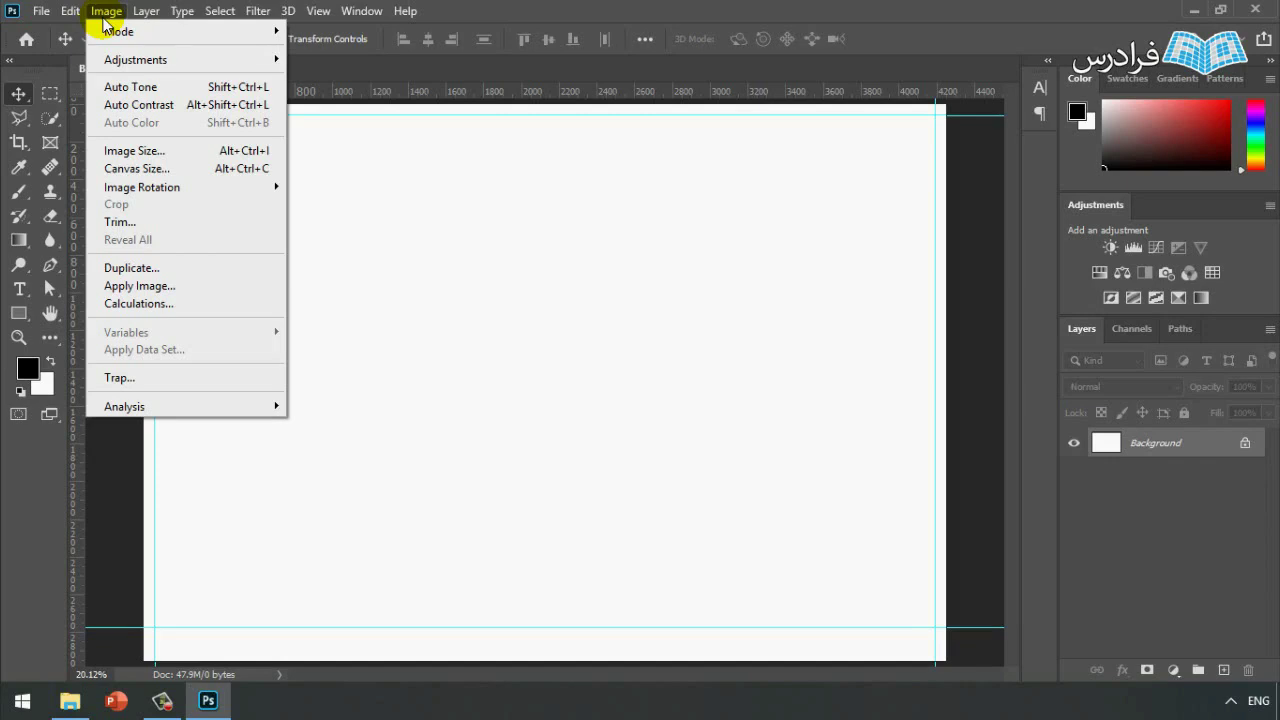
left_click(150, 150)
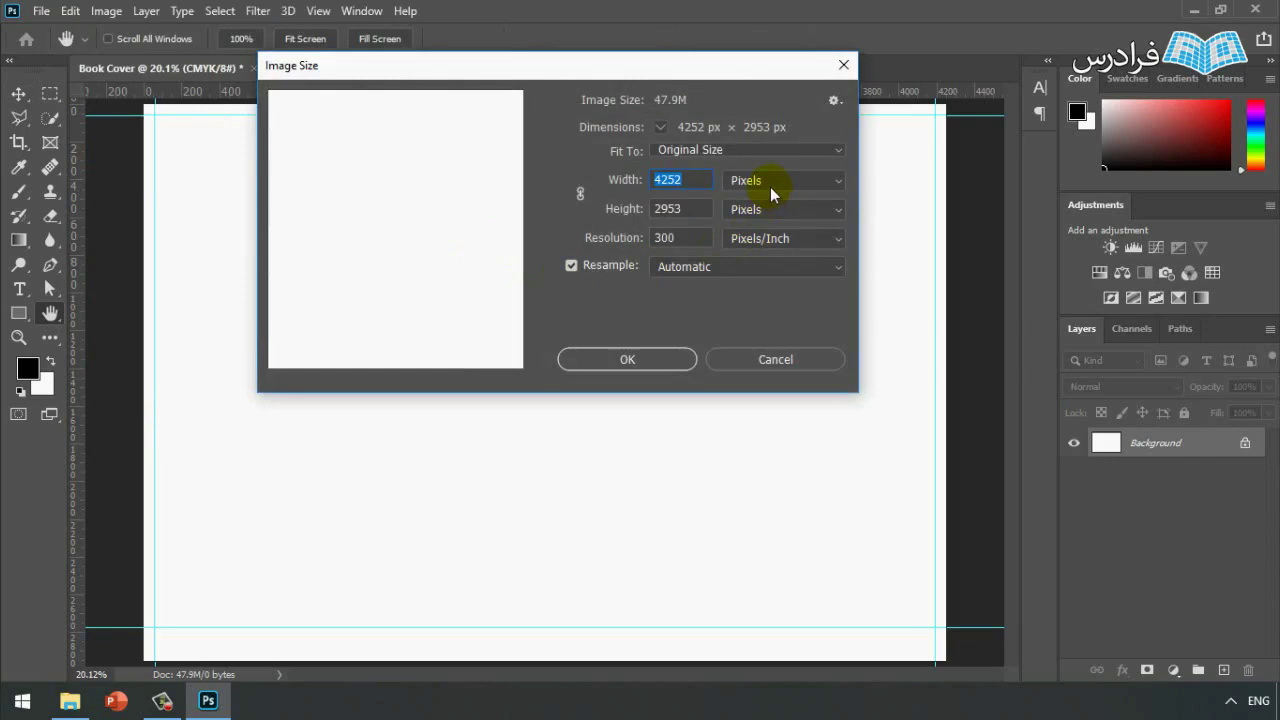
left_click(770, 187)
left_click(747, 259)
left_click(696, 361)
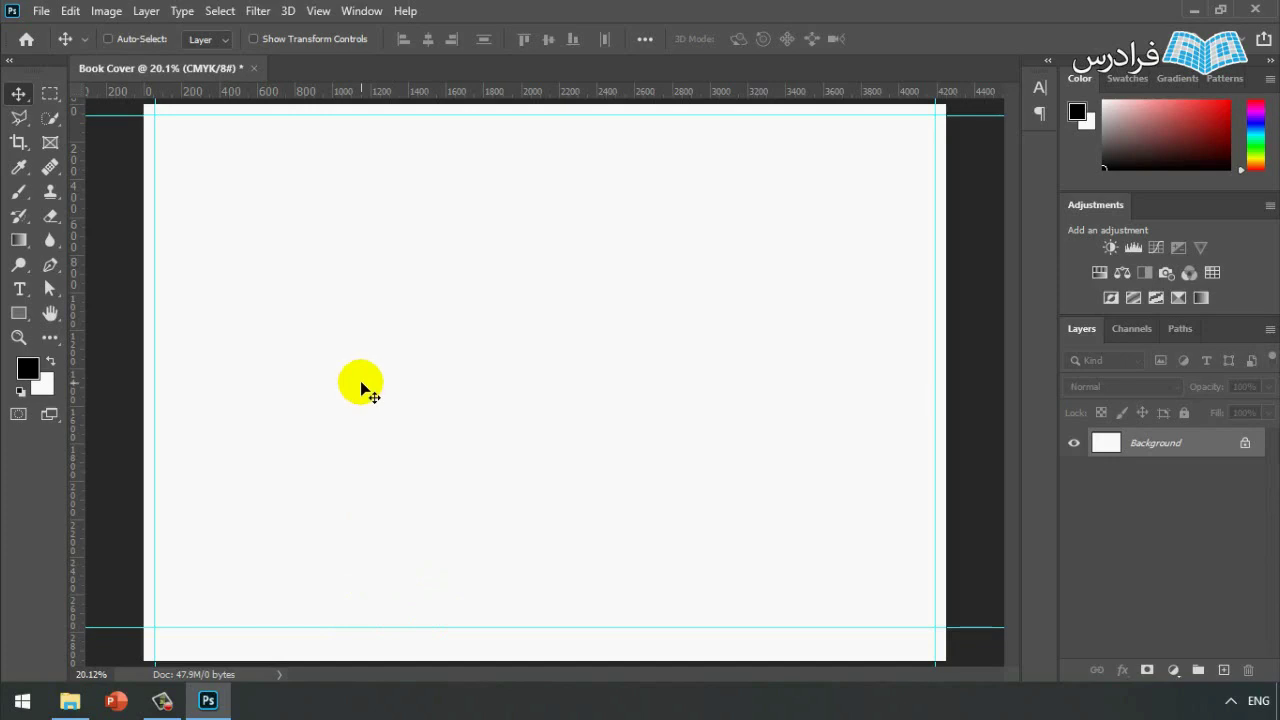
- Undo the 235 mm guide and add a horizontal guide at 245 mm, near the canvas's lower edge
key("ctrl+z")
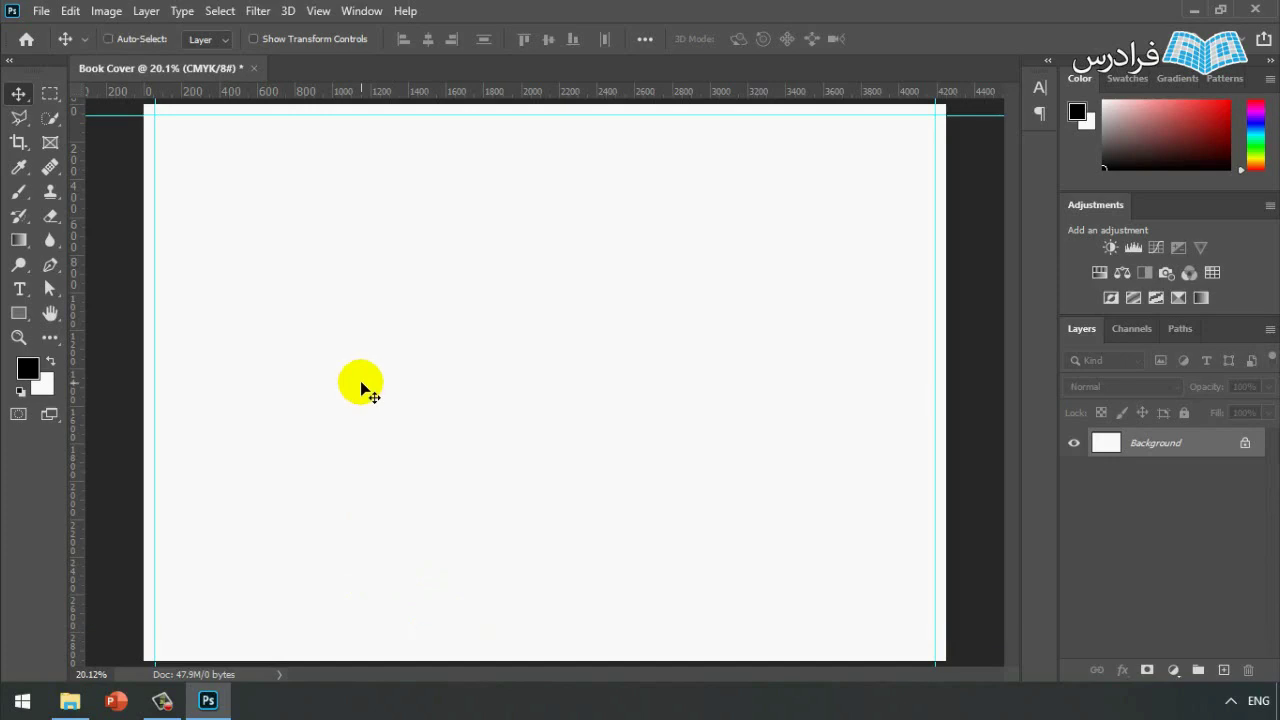
left_click(326, 11)
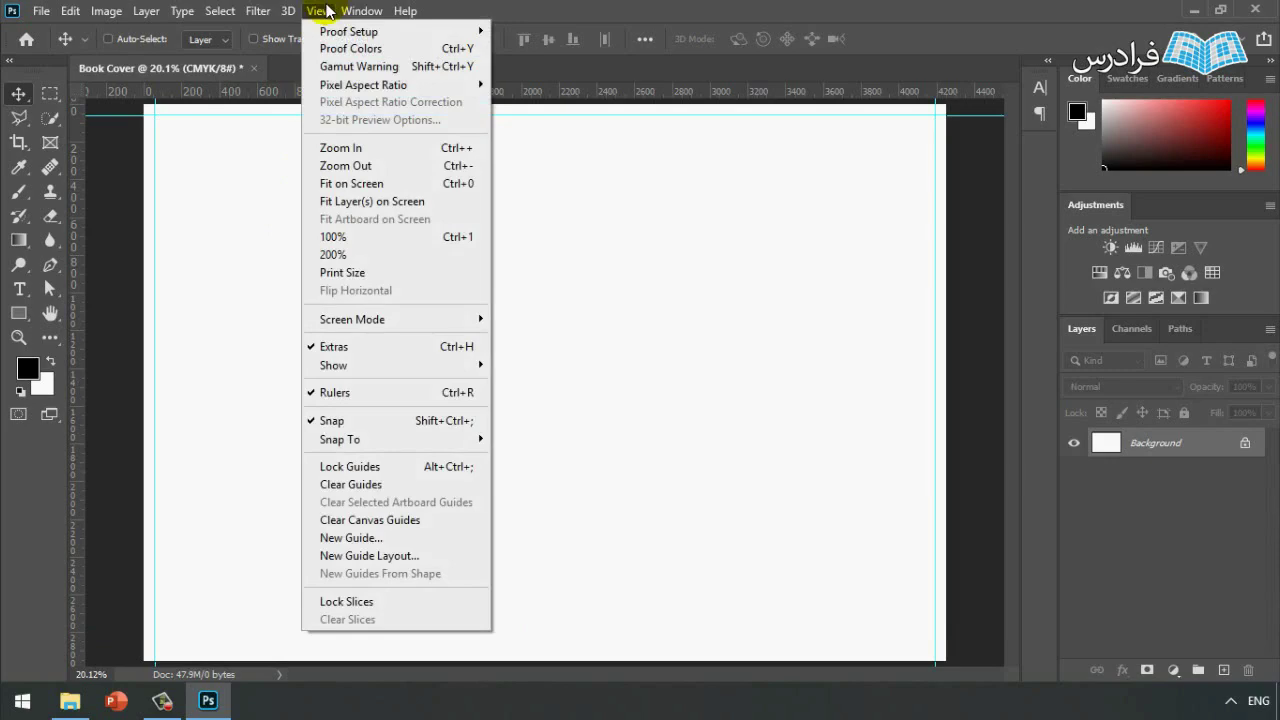
left_click(398, 538)
type("2")
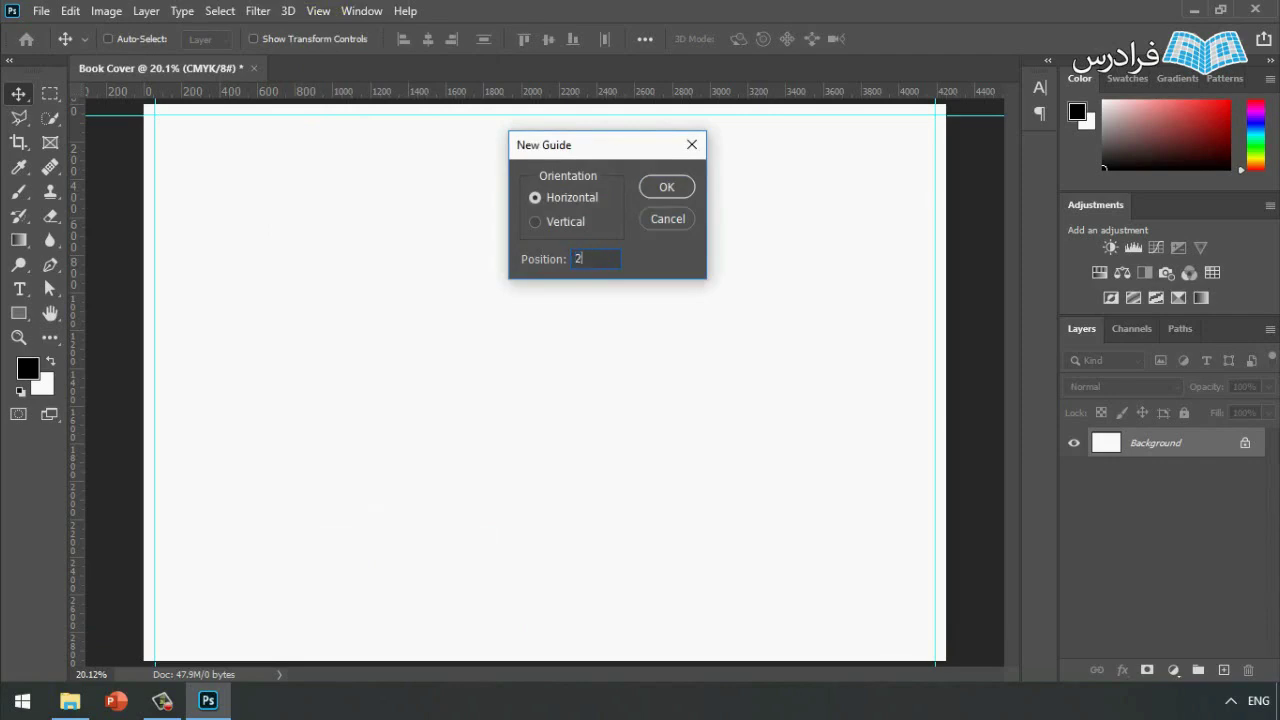
type("45 mm")
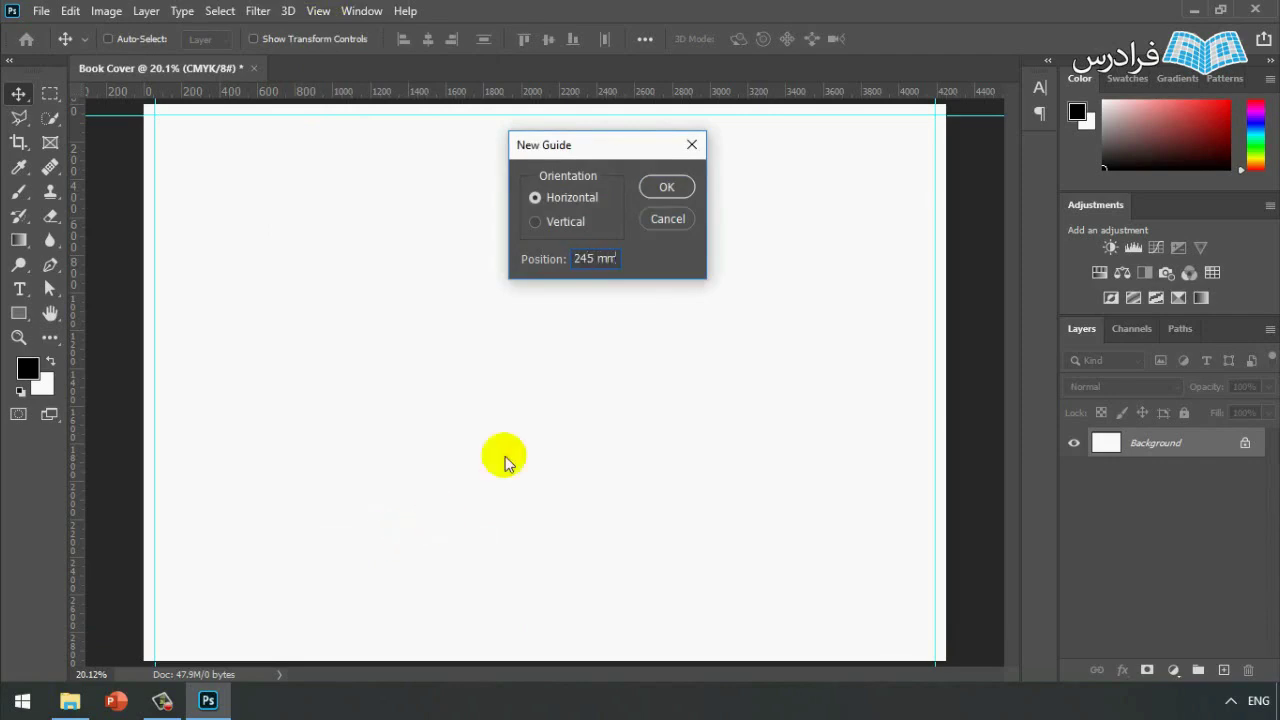
left_click(662, 188)
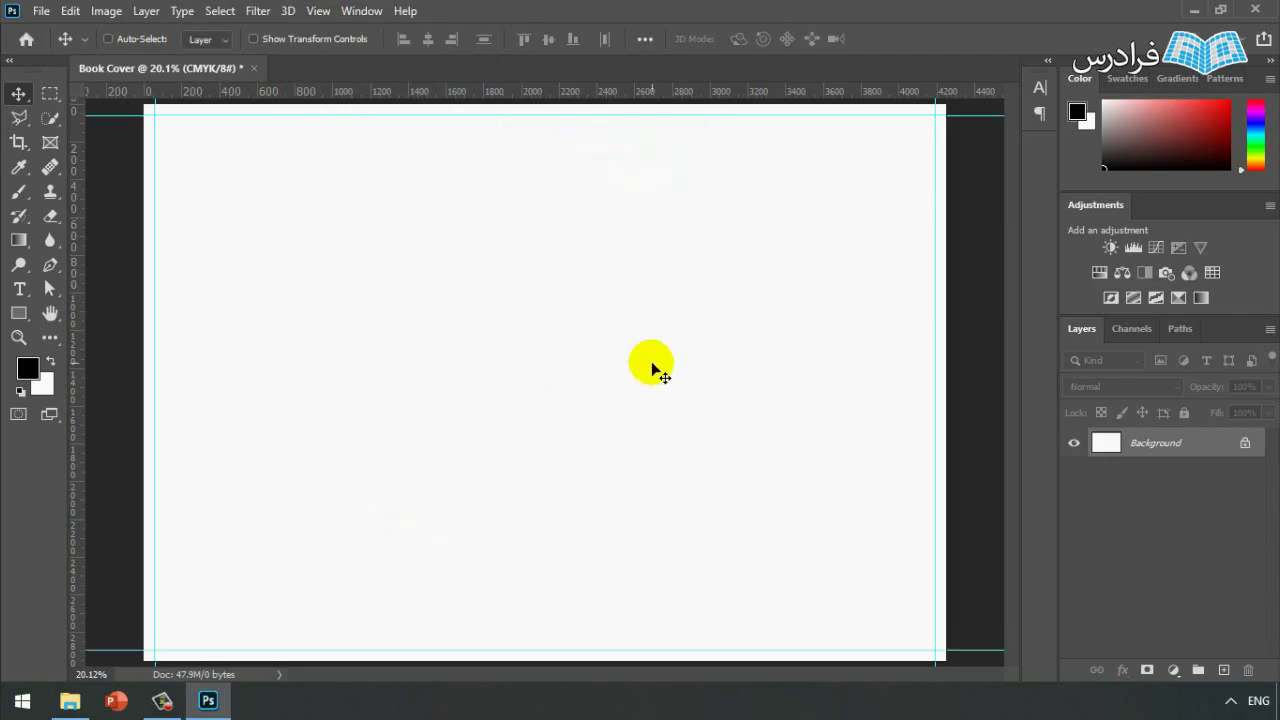